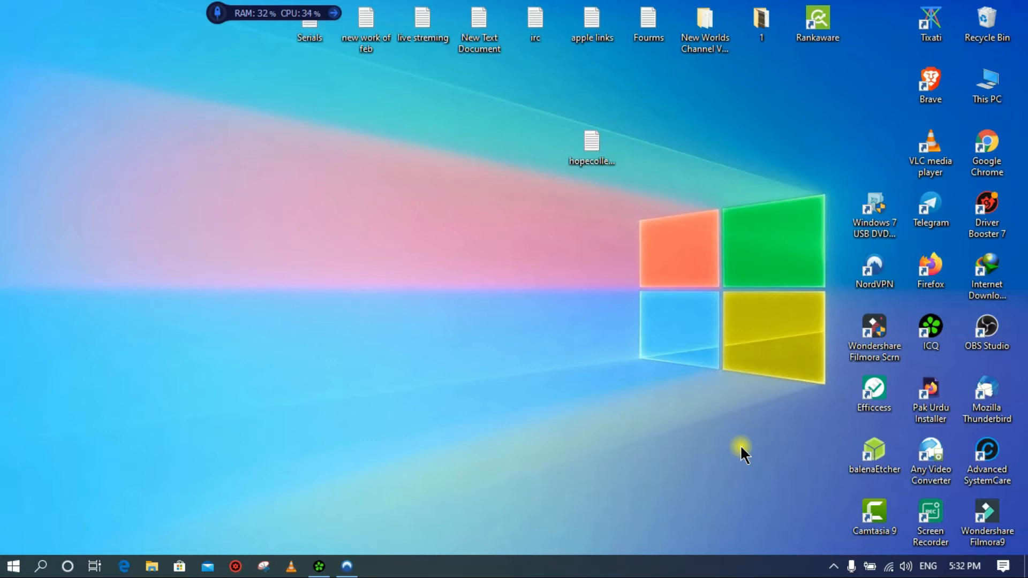
Step: Move the Camtasia 9 and Wondershare Filmora9 shortcuts to the middle of the desktop
left_click_drag(870, 506, 668, 354)
left_click_drag(988, 522, 546, 316)
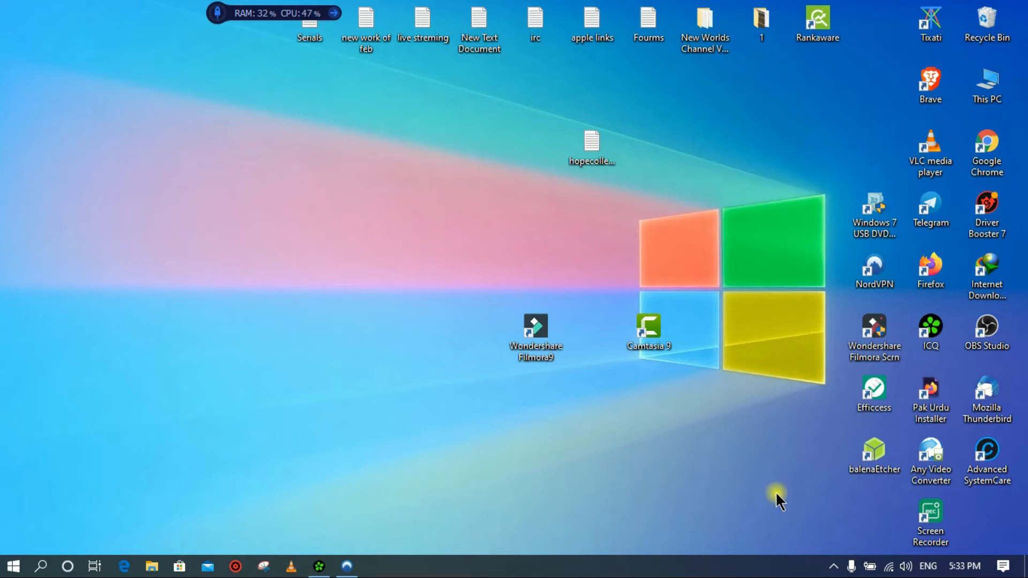
Step: Launch Wondershare Filmora9 and create a new project with the 16:9 (Widescreen) aspect ratio
double_click(550, 333)
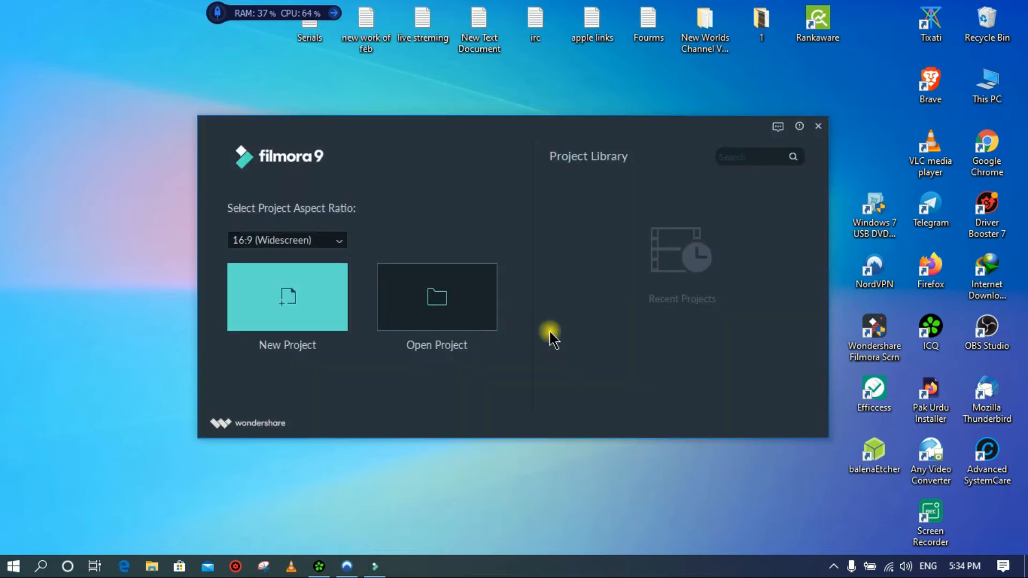
left_click_drag(516, 143, 533, 128)
left_click(334, 284)
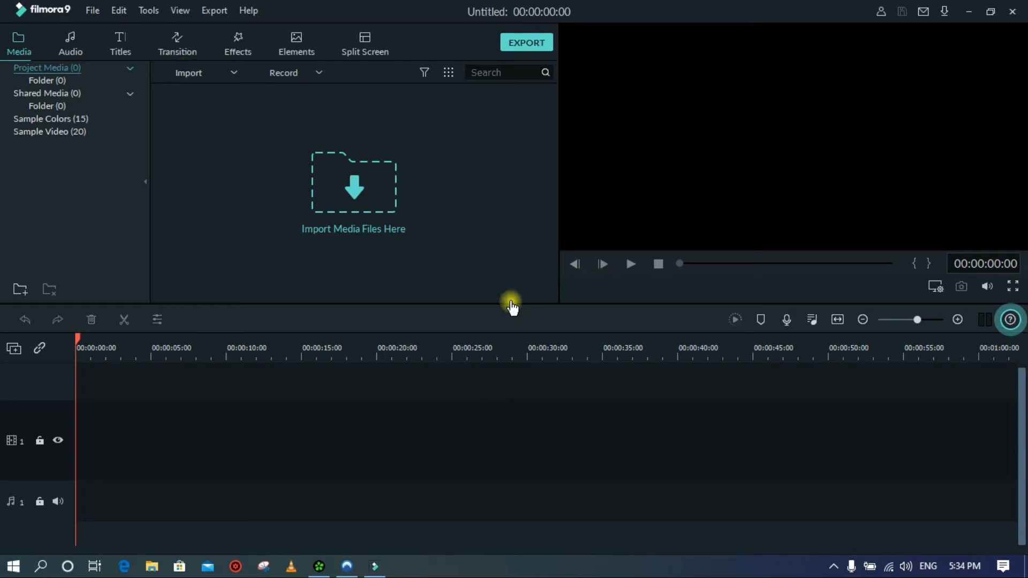
Step: Import the video "How To Upload Youtube Videos" from the Apeaksoft Studio folder in Documents
left_click(363, 195)
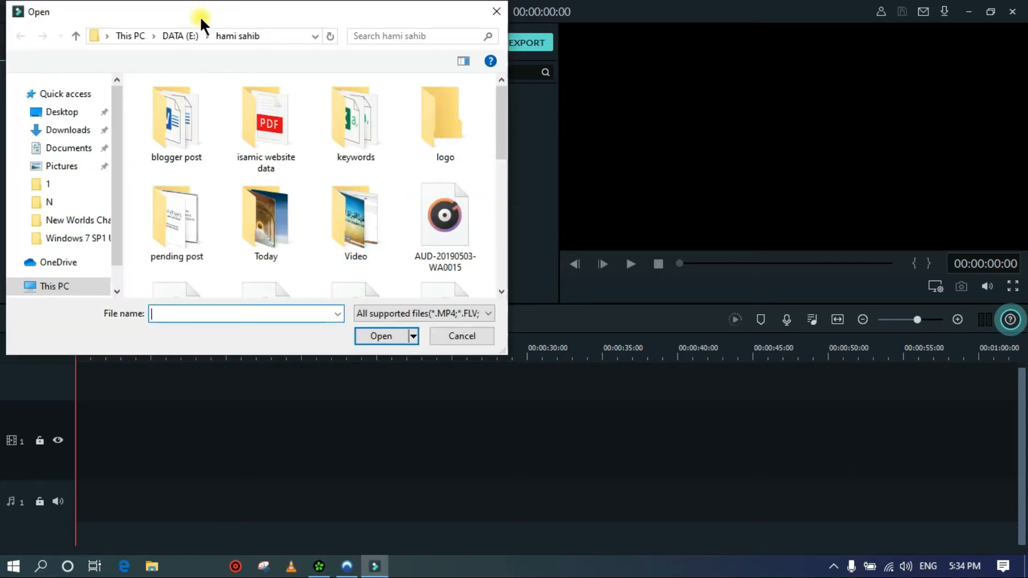
left_click_drag(200, 16, 378, 49)
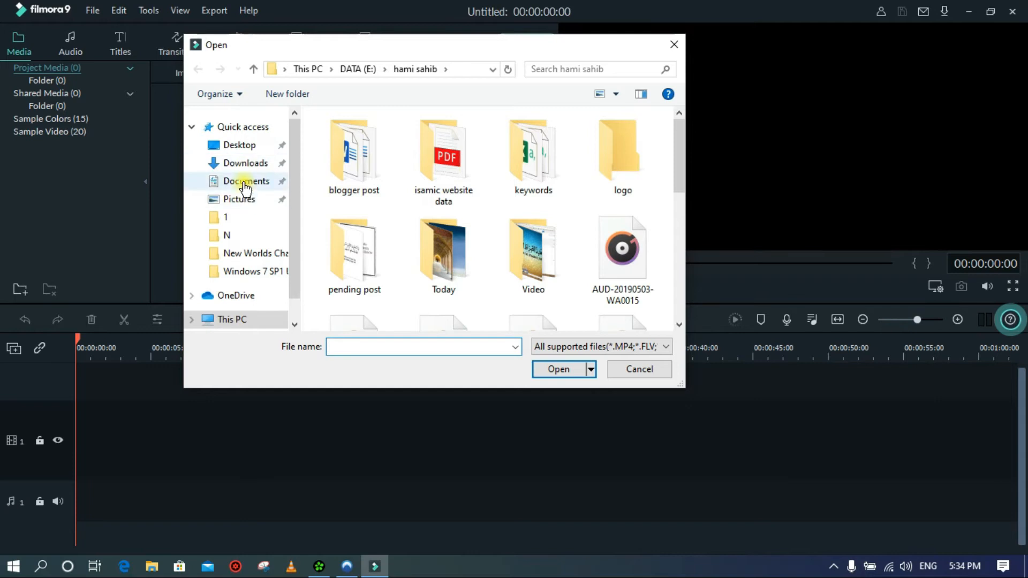
left_click(247, 182)
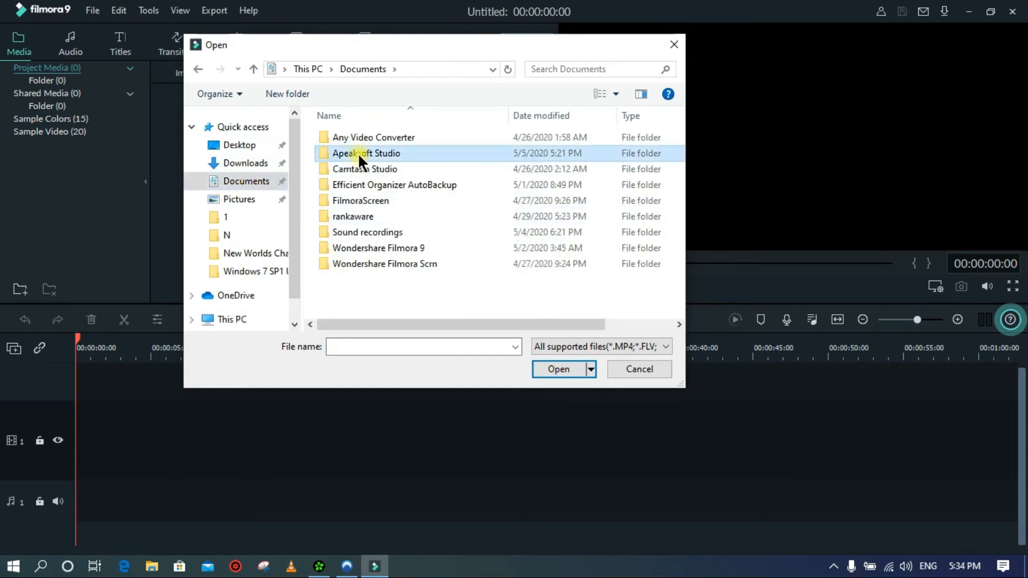
double_click(358, 153)
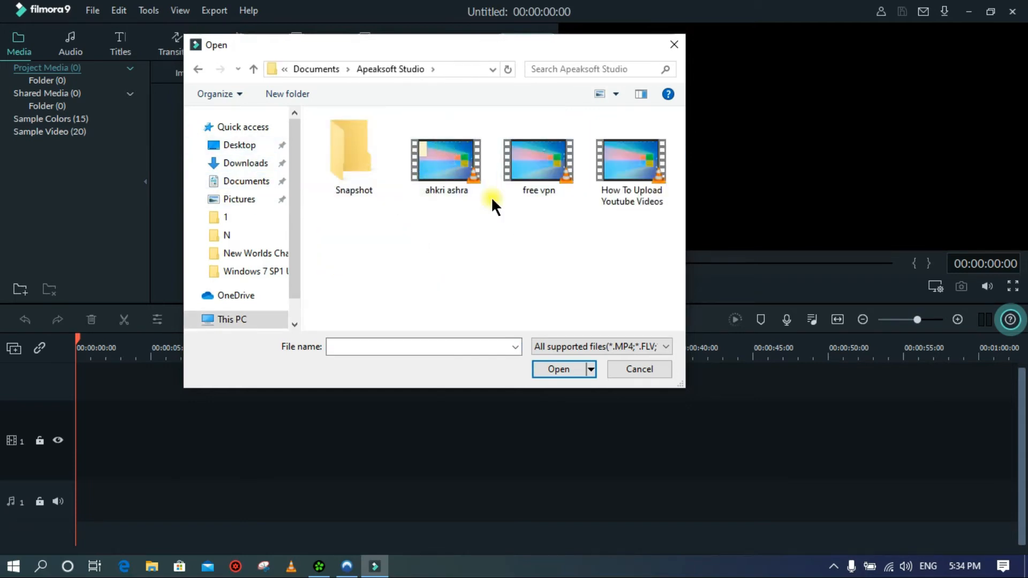
left_click(661, 188)
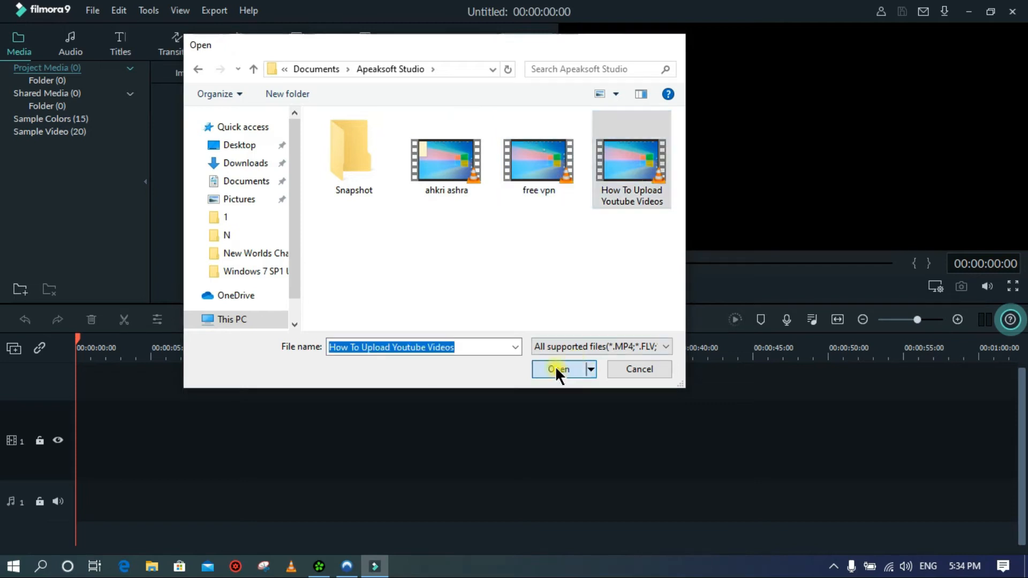
left_click(558, 370)
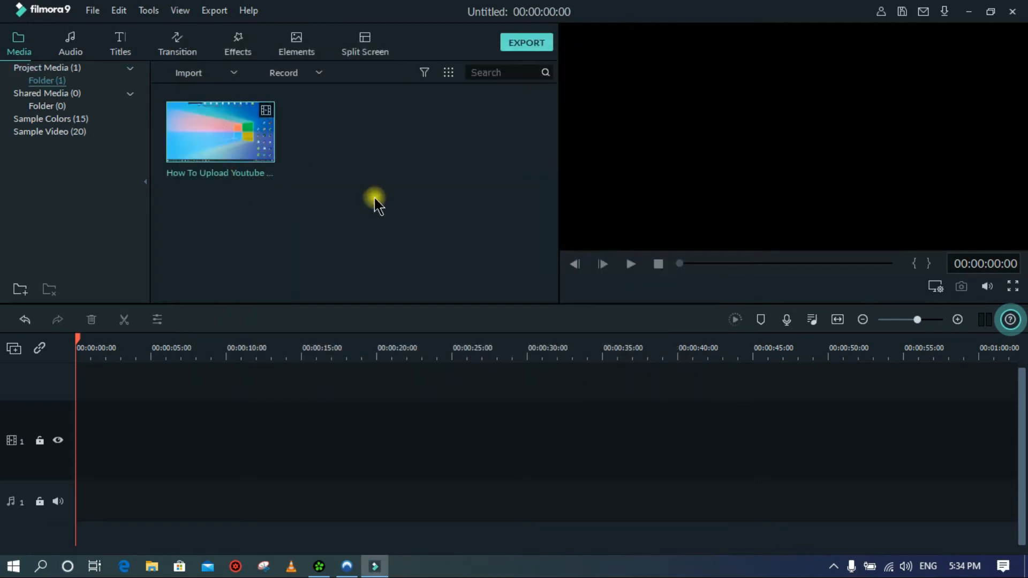
Step: Import the "Black and White Gamer" intro video with the New World logo from the Video folder in Downloads
left_click(177, 72)
left_click(188, 99)
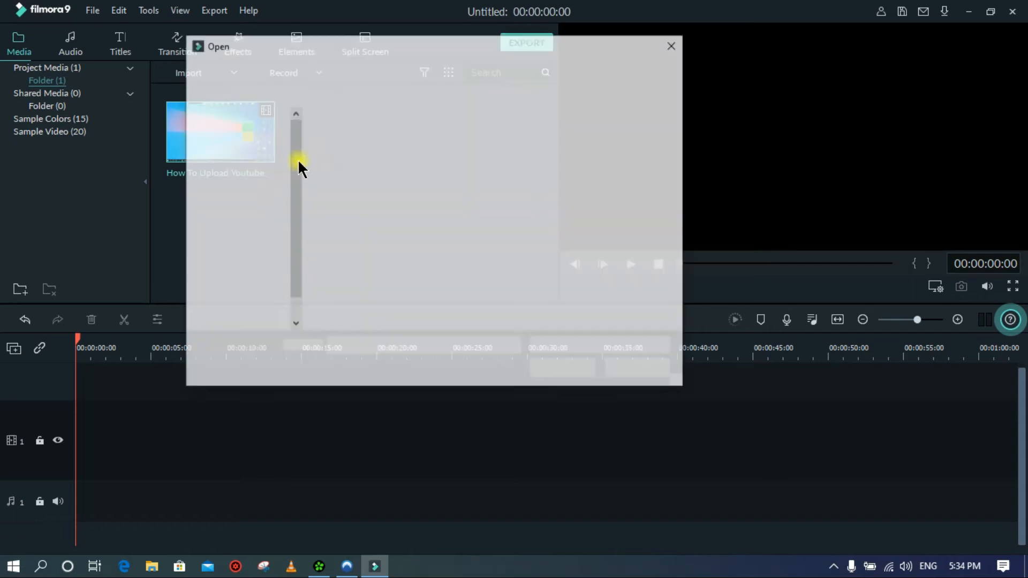
left_click(257, 163)
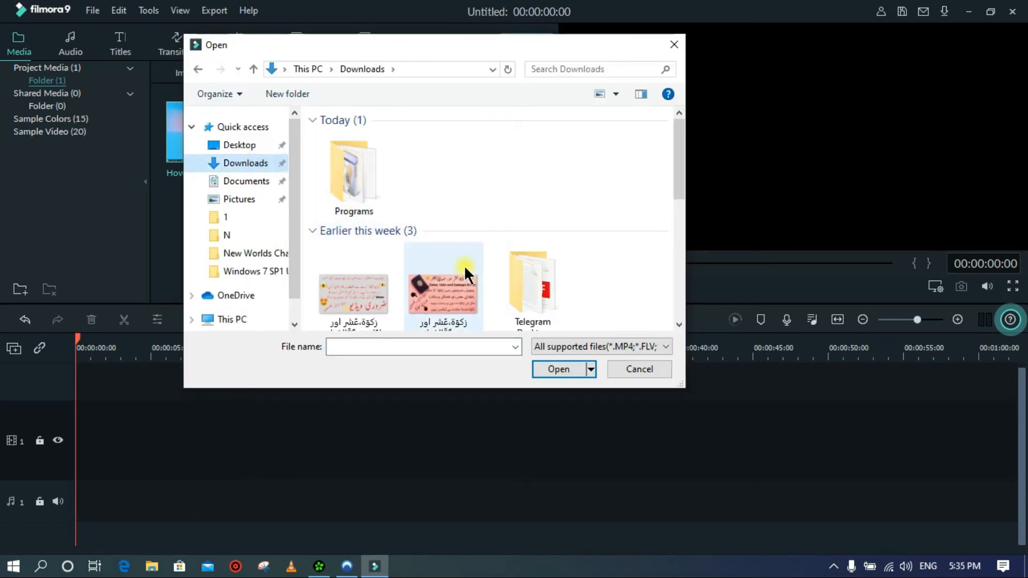
scroll(464, 265, "down", 5)
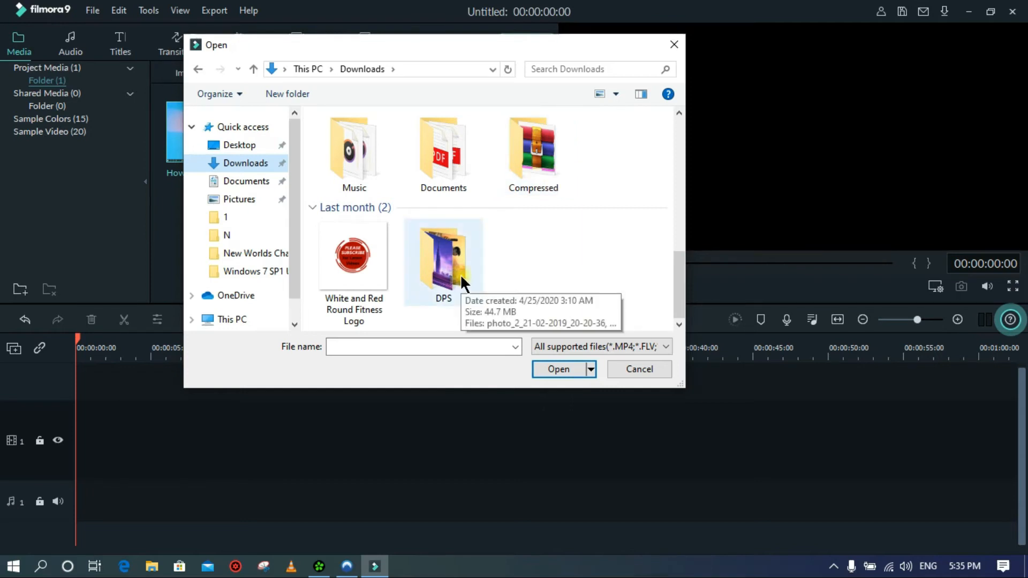
scroll(461, 274, "up", 2)
left_click(617, 171)
double_click(618, 173)
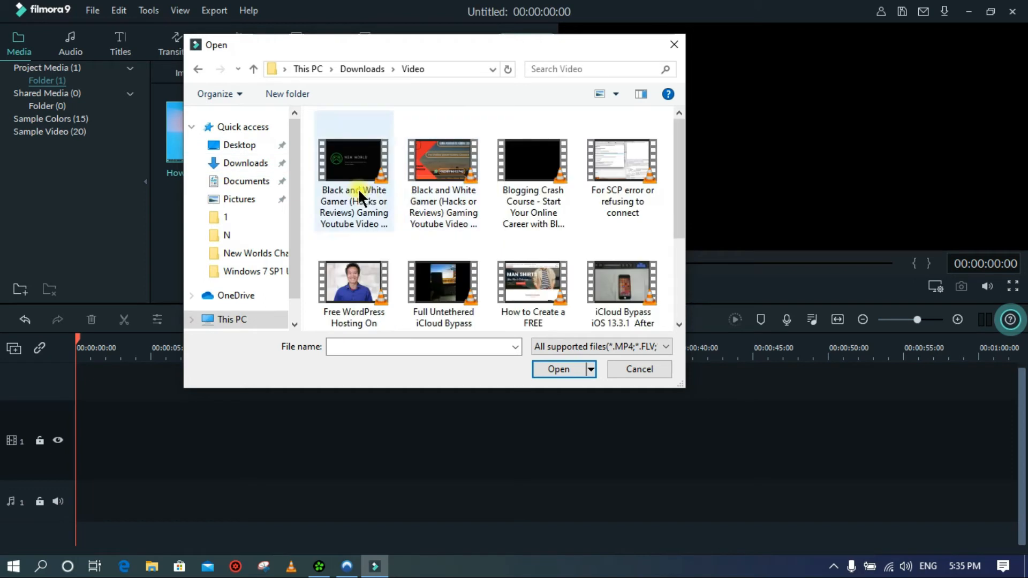
left_click(356, 167)
left_click(537, 365)
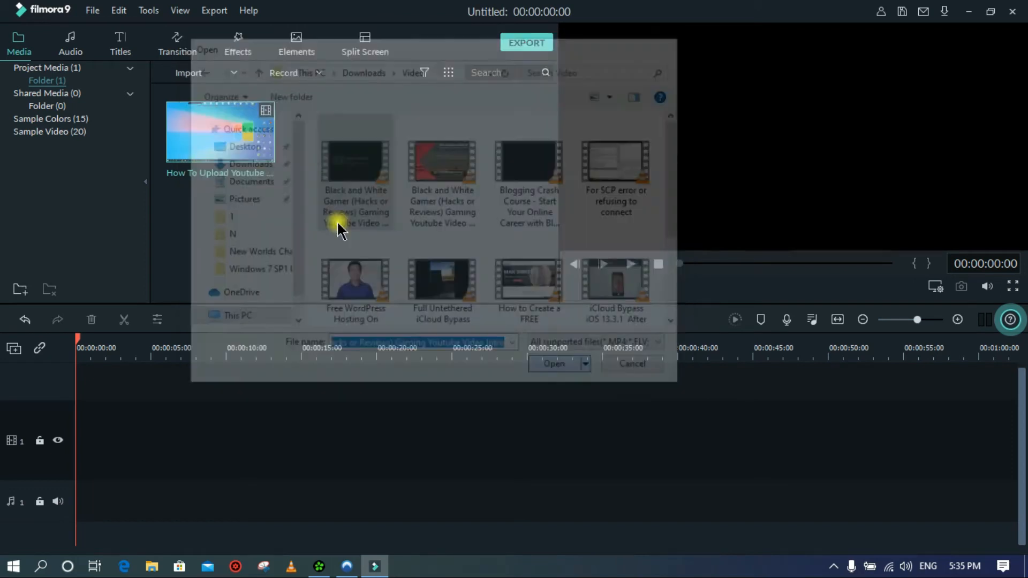
Step: Import the Turn_Up_Burn_Up music file from the Downloads folder
left_click(206, 74)
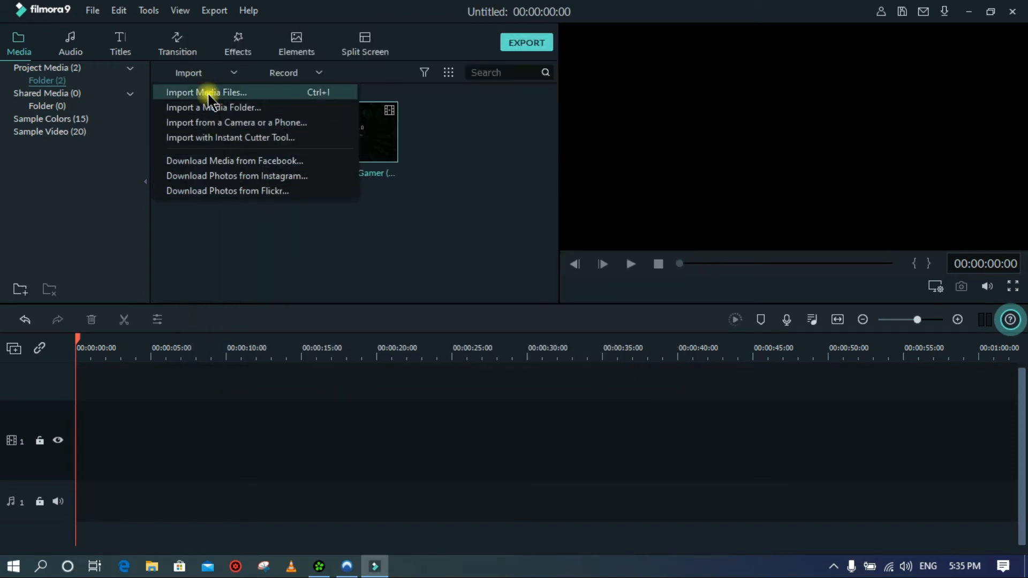
left_click(206, 92)
left_click(256, 168)
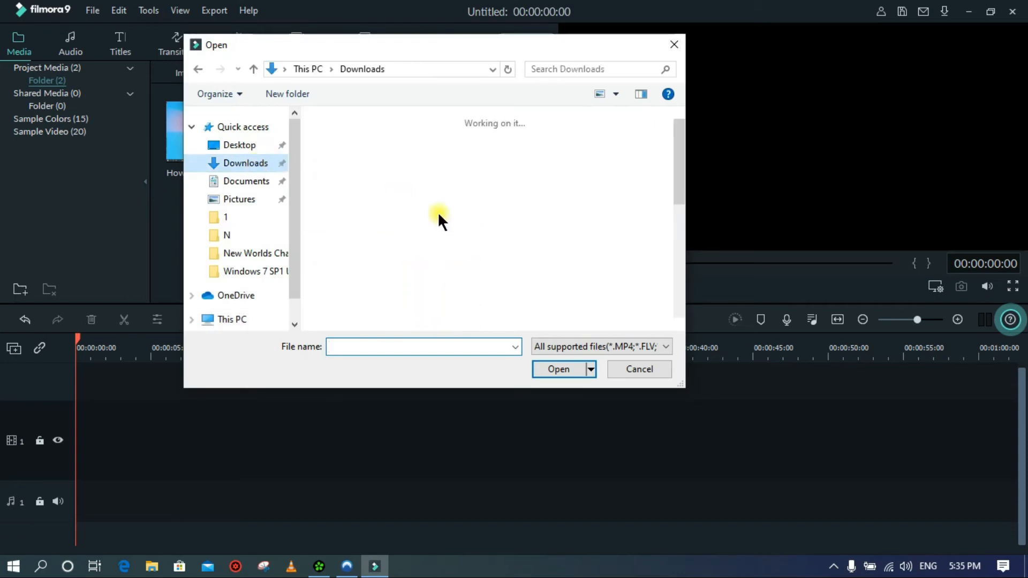
left_click(459, 201)
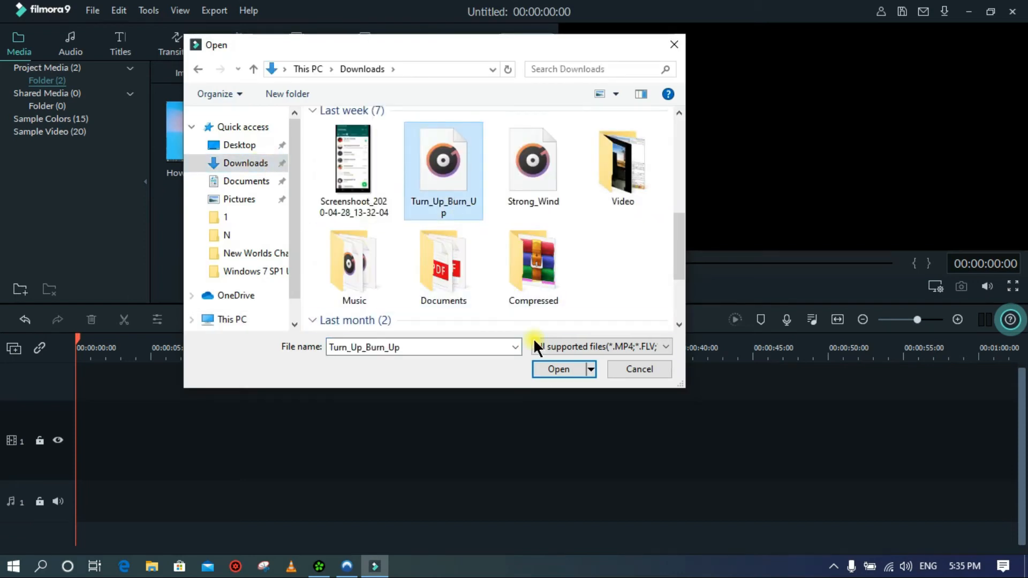
left_click(554, 371)
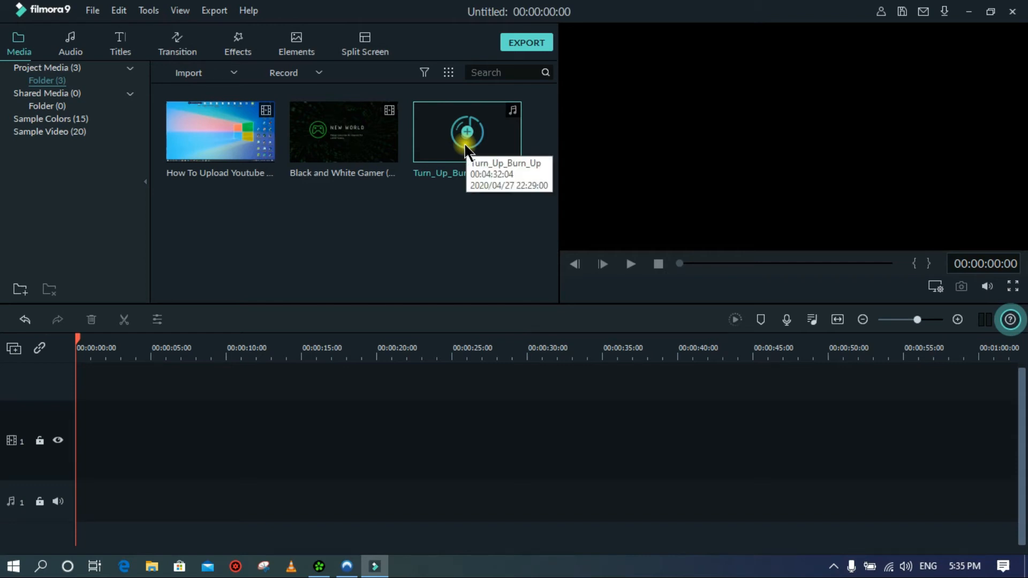
left_click(512, 565)
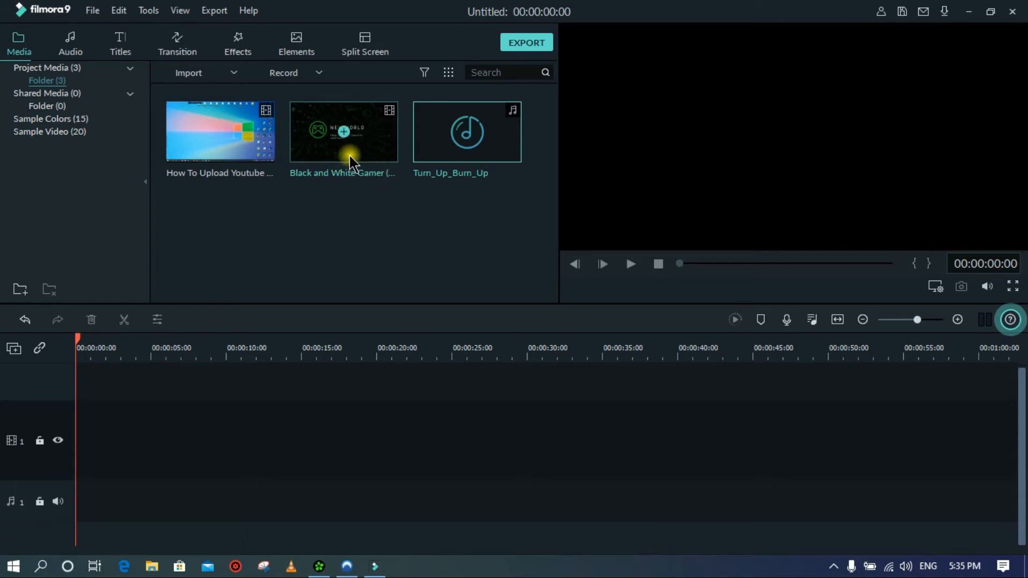
Step: Place the Black and White Gamer intro at the start of video track 1, keeping the current project settings
left_click_drag(368, 143, 3, 453)
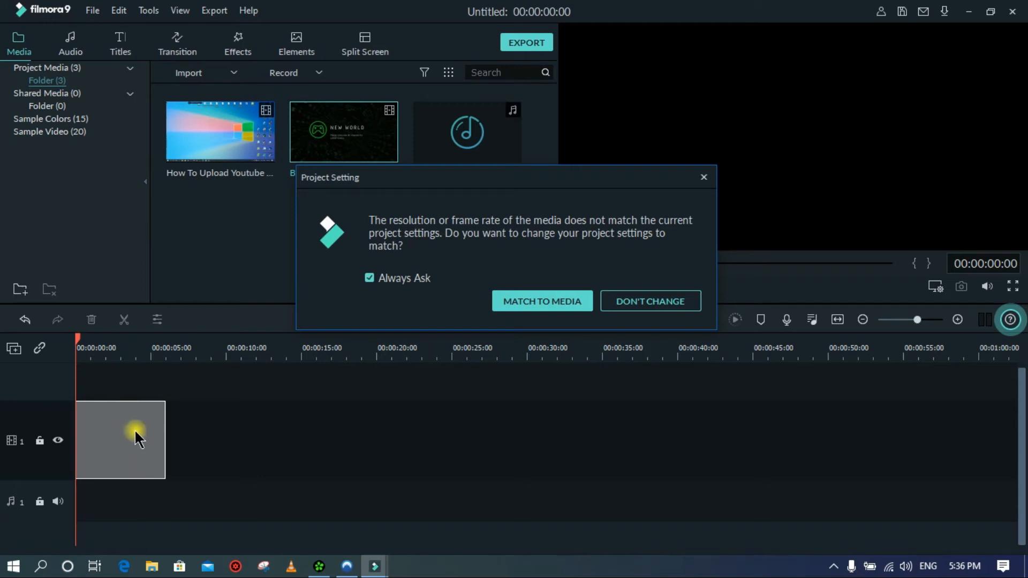
left_click(637, 294)
left_click(121, 465)
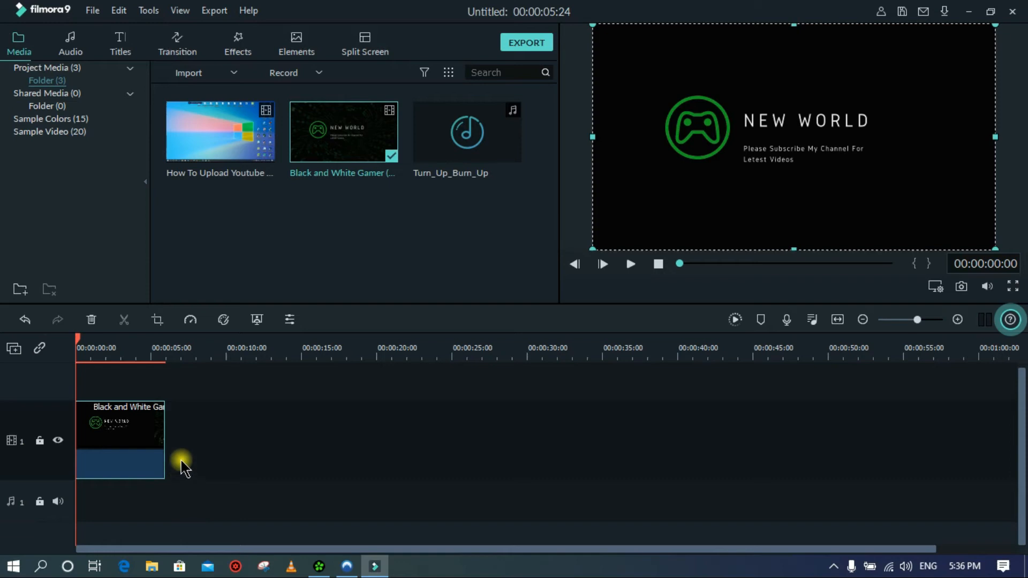
Step: Play the intro clip to preview it and return the playhead to the start of the timeline
left_click(631, 264)
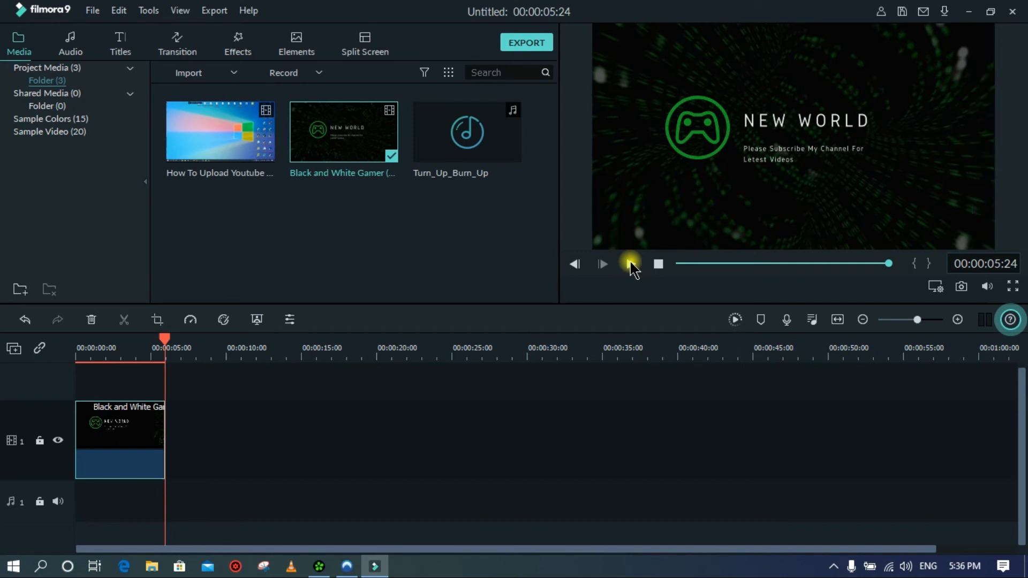
left_click(631, 264)
left_click(632, 265)
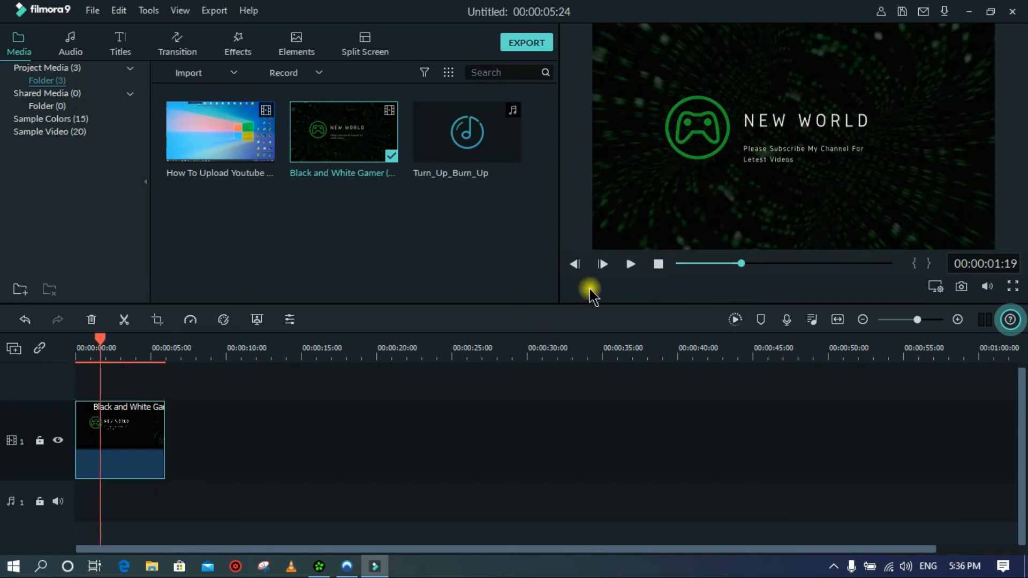
left_click_drag(99, 346, 60, 343)
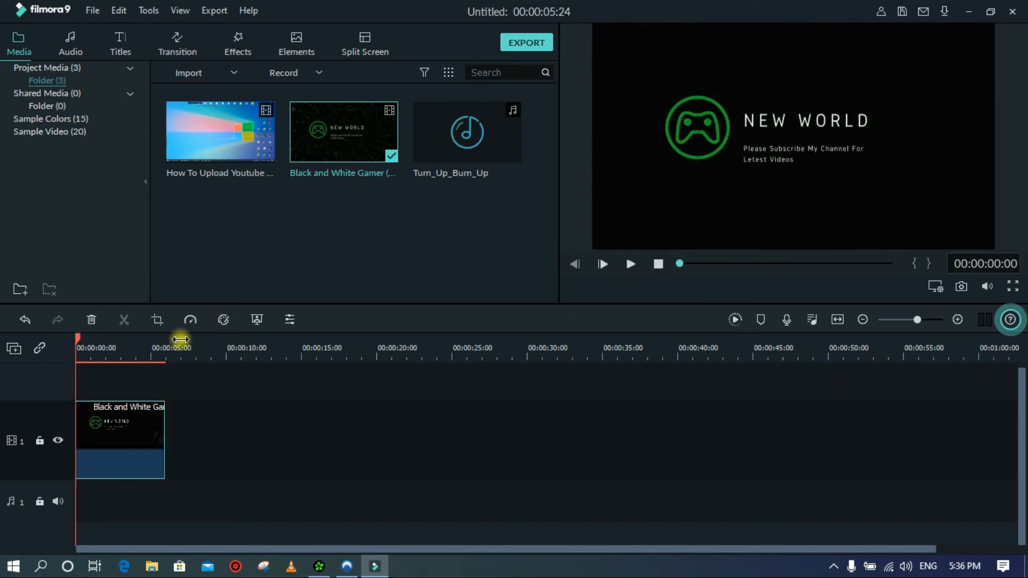
Step: Add the Turn_Up_Burn_Up music to audio track 1 at the start of the timeline
left_click(494, 142)
left_click_drag(494, 142, 143, 501)
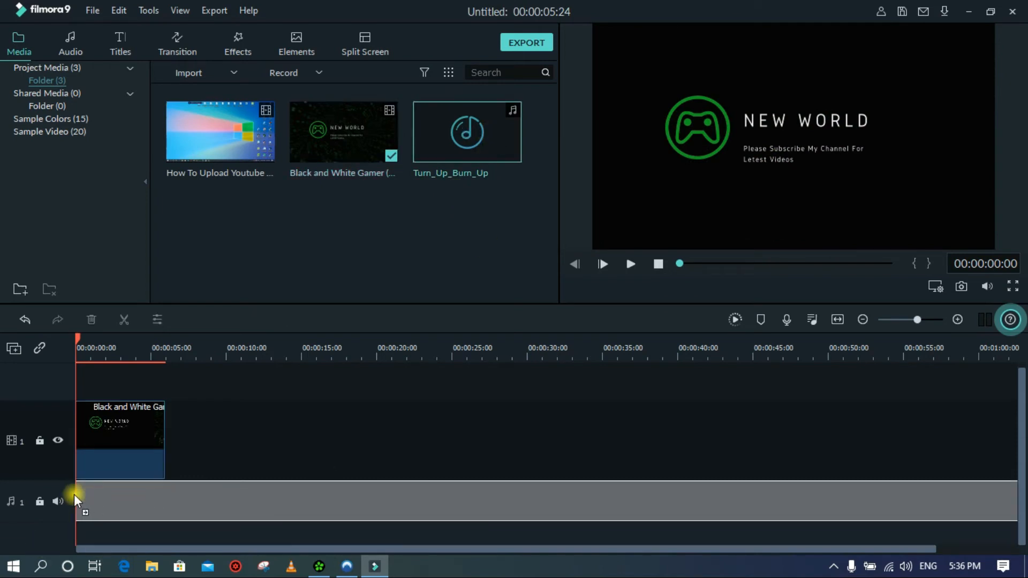
left_click_drag(74, 494, 74, 494)
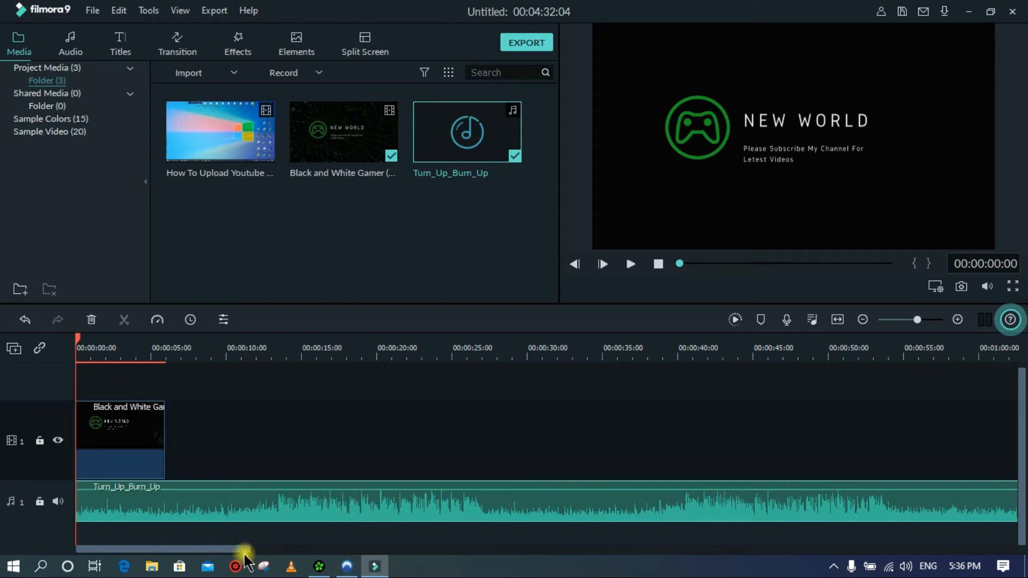
Step: Trim the end of the Turn_Up_Burn_Up music clip to about 00:01:06
left_click(838, 320)
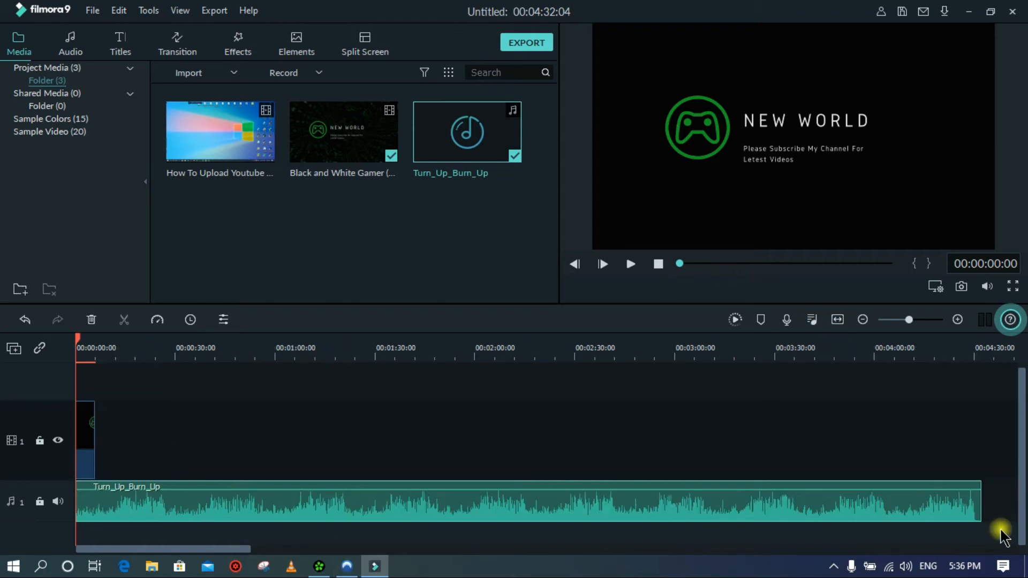
left_click_drag(980, 498, 206, 511)
left_click_drag(335, 548, 183, 547)
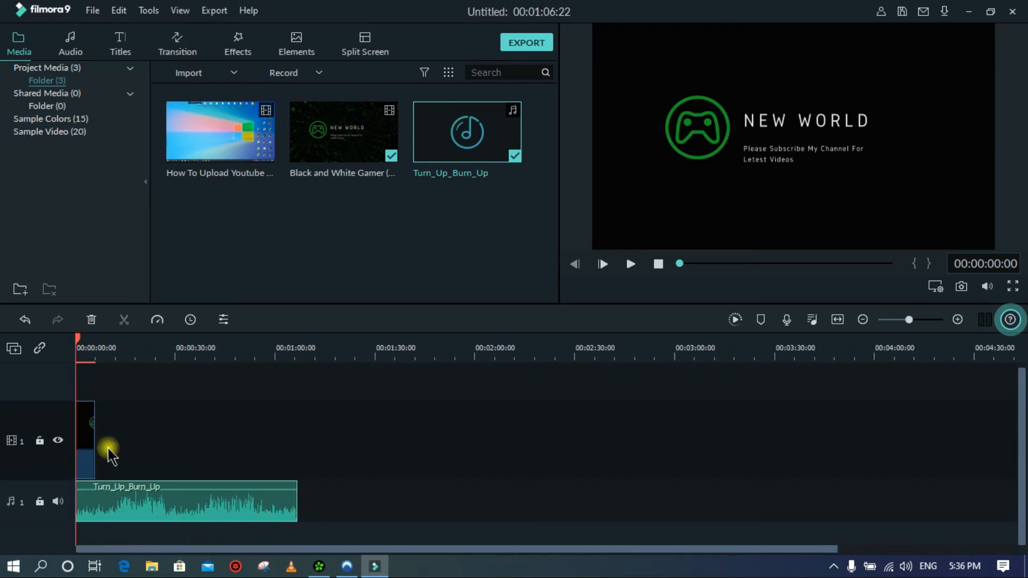
Step: Split the music clip near the end of the intro at 00:00:05:21 and delete the part after the split
mouse_move(79, 335)
left_mouse_down()
mouse_move(109, 332)
mouse_move(95, 332)
left_mouse_up()
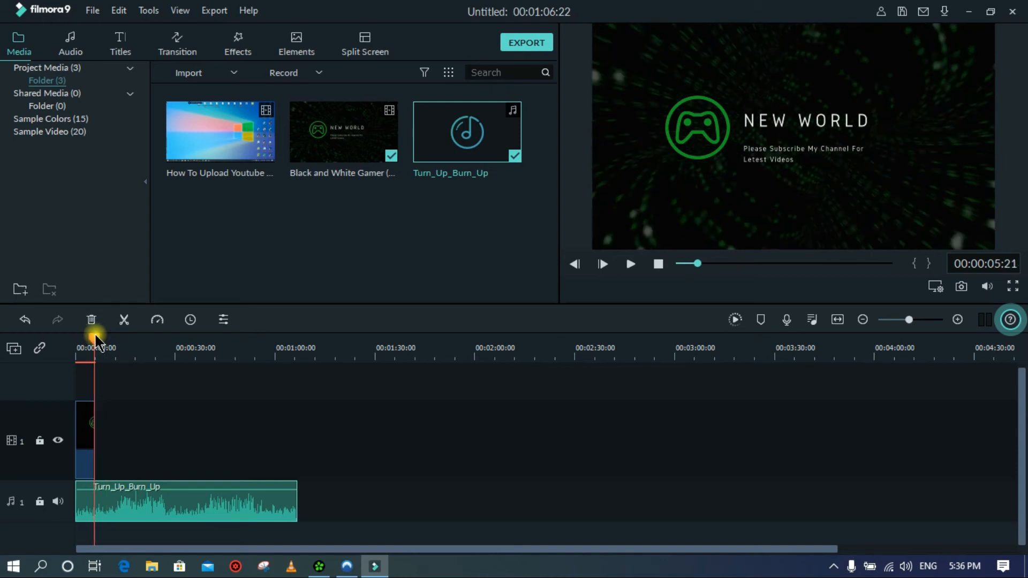
left_click(156, 508)
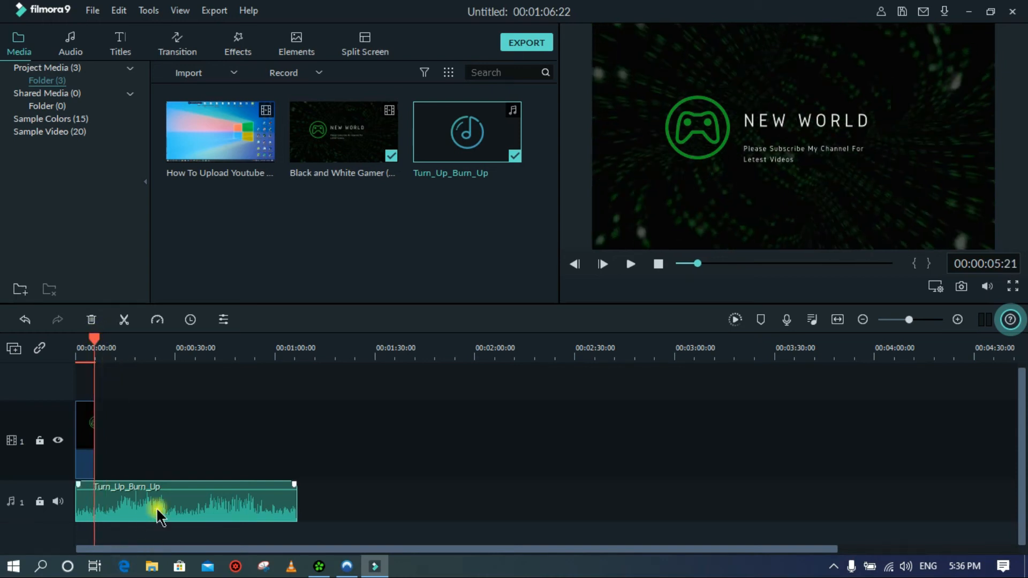
left_click(124, 320)
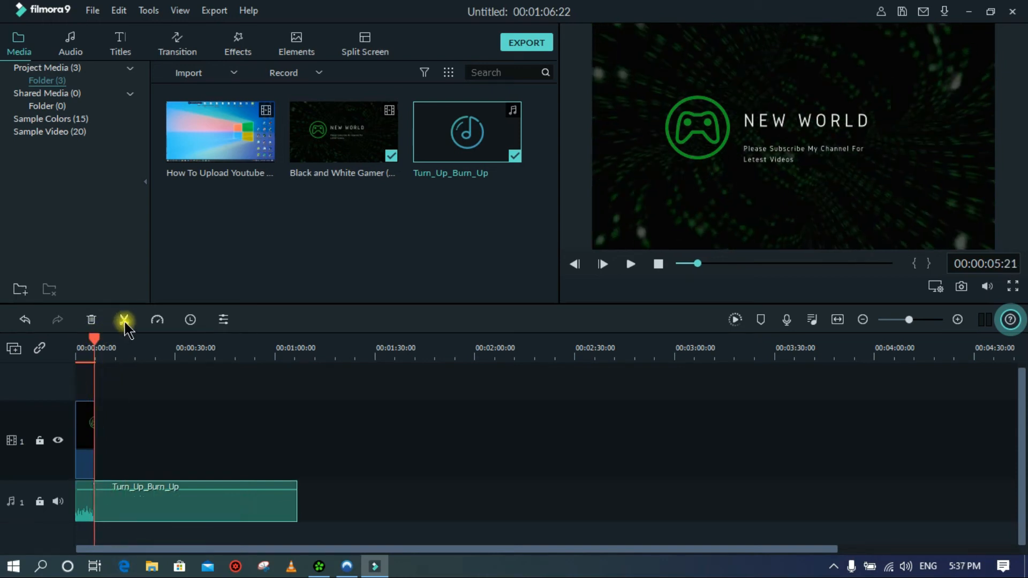
right_click(184, 474)
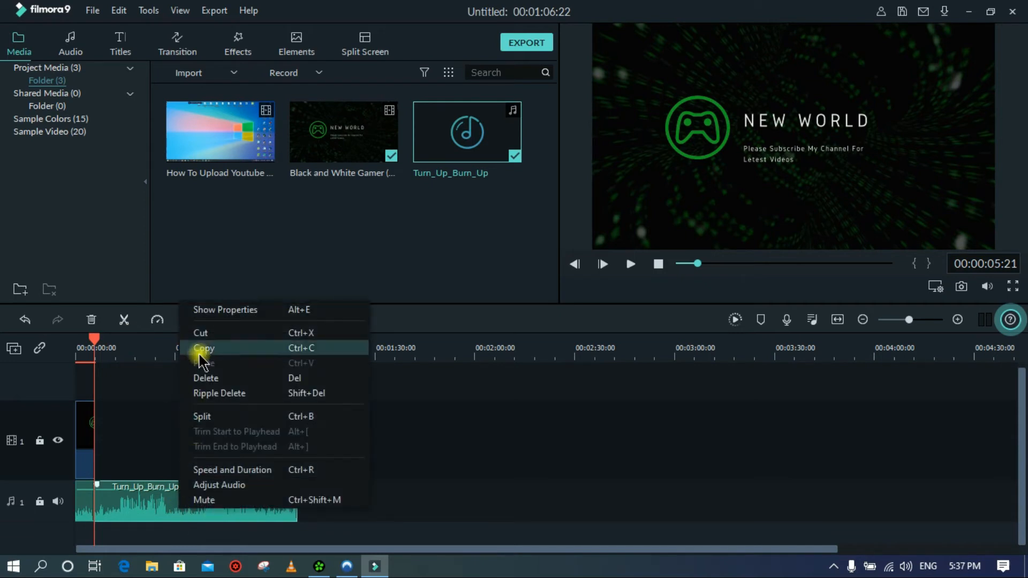
left_click(201, 381)
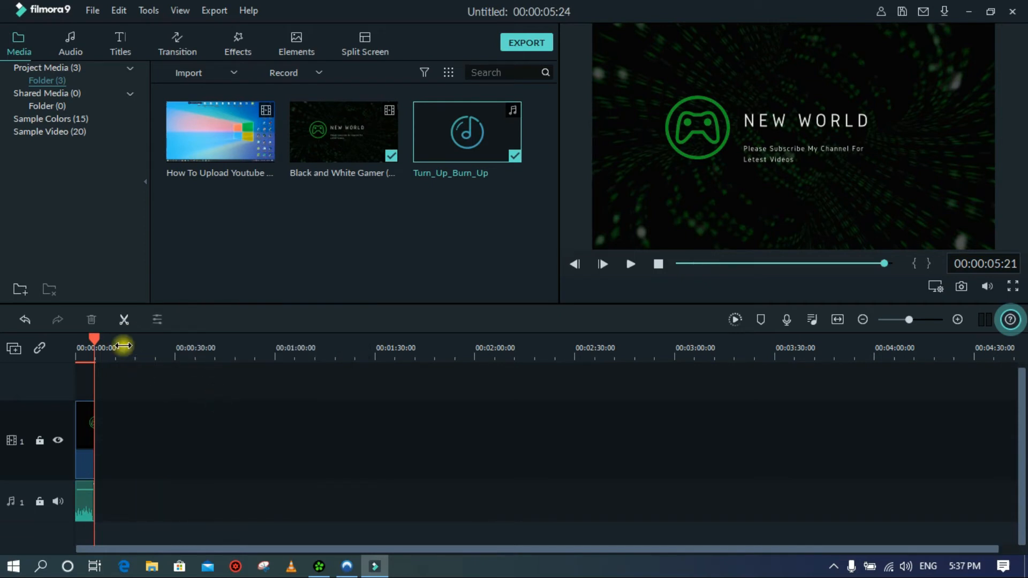
Step: Return the playhead to the start of the timeline and raise the volume of the remaining music clip
left_click_drag(92, 339, 40, 344)
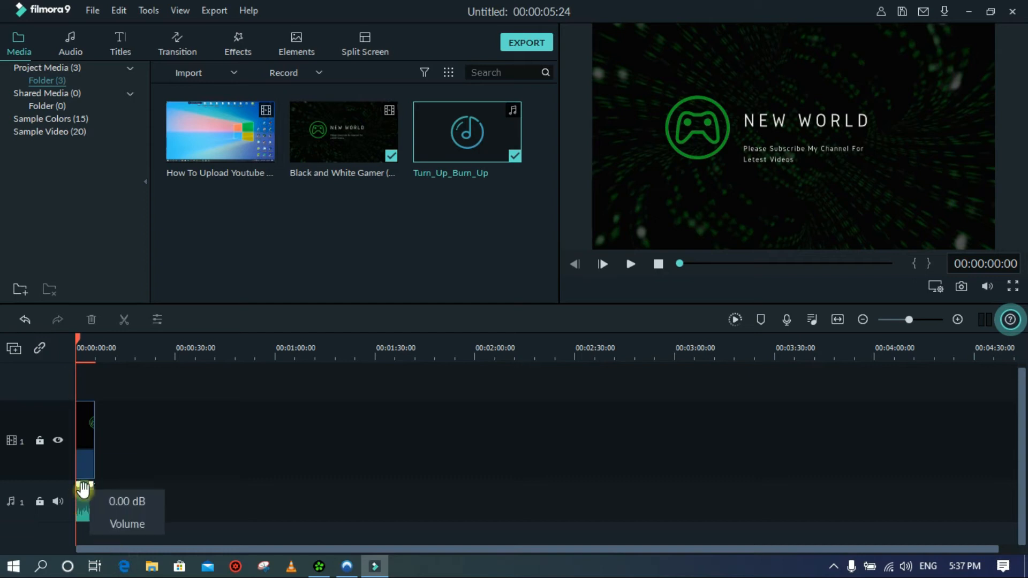
left_click_drag(85, 489, 84, 475)
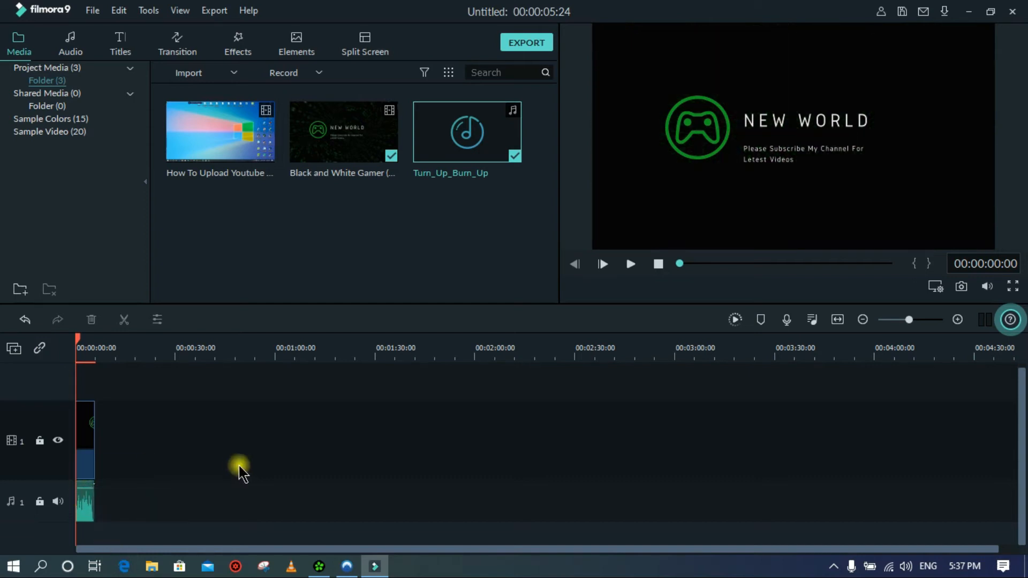
Step: Play back the intro with its music and return the playhead to the start of the timeline
left_click(631, 264)
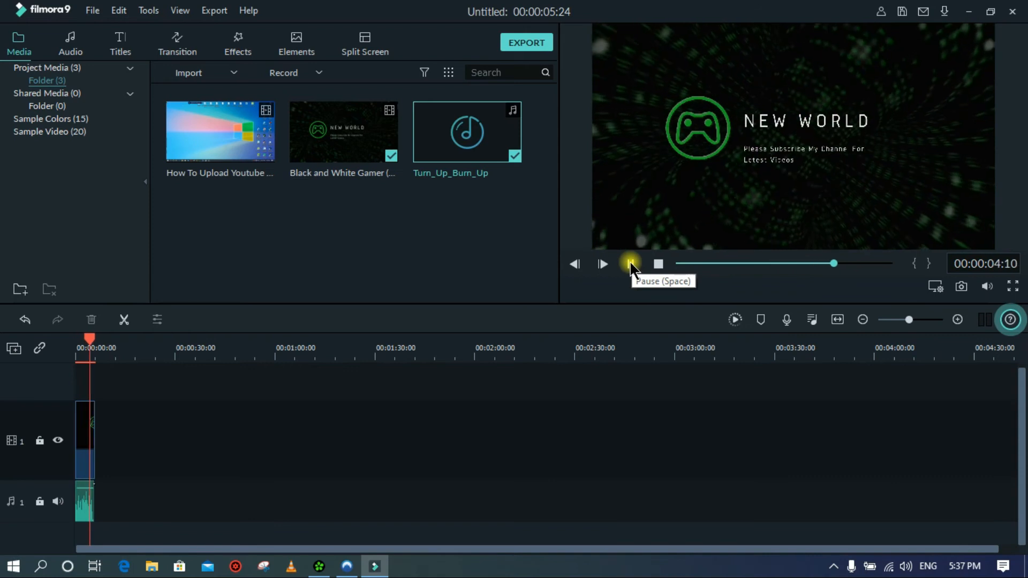
left_click(631, 264)
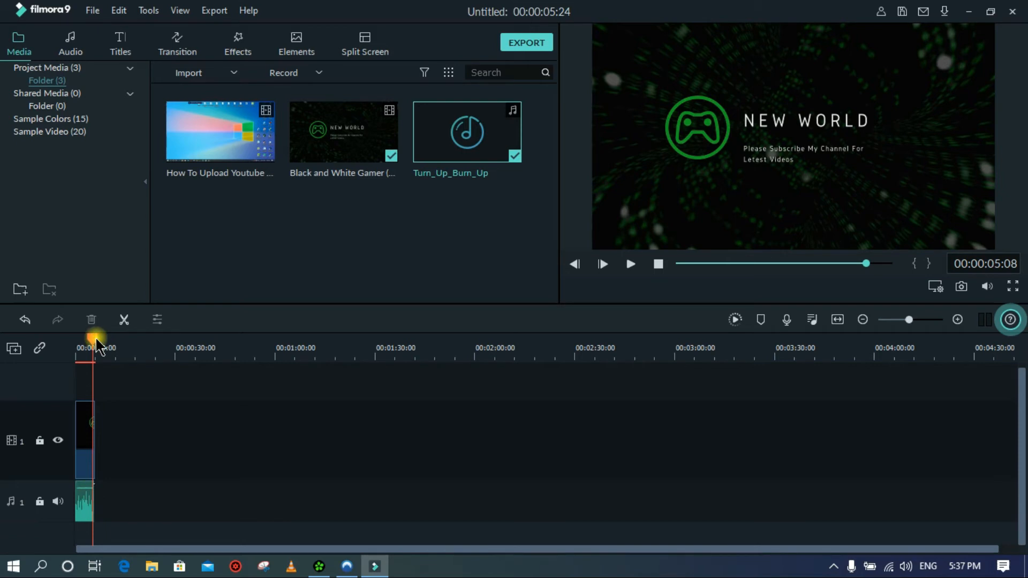
left_click_drag(95, 339, 75, 336)
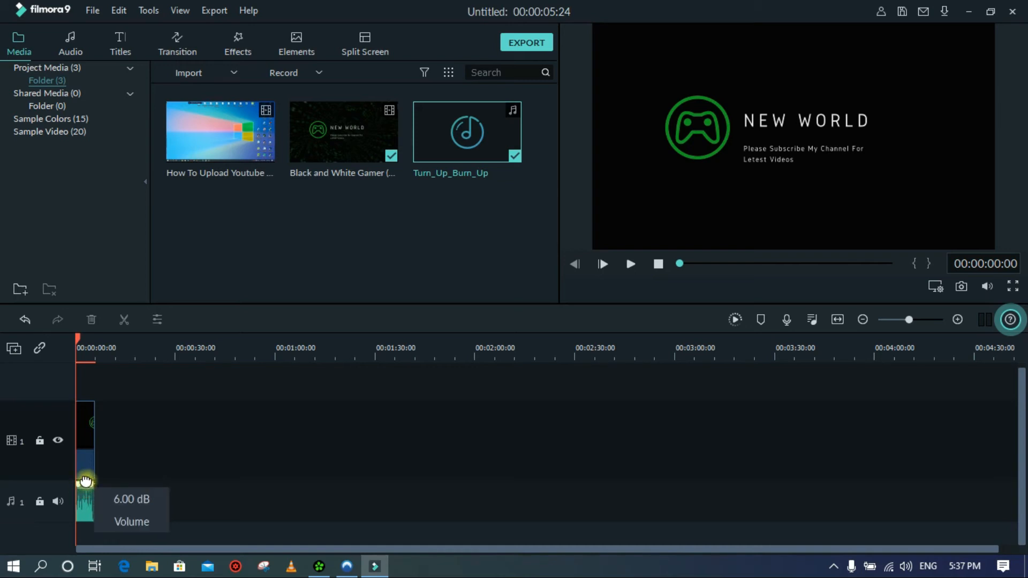
Step: Add the How To Upload Youtube Videos clip to video track 1 directly after the intro
left_click_drag(219, 142, 223, 448)
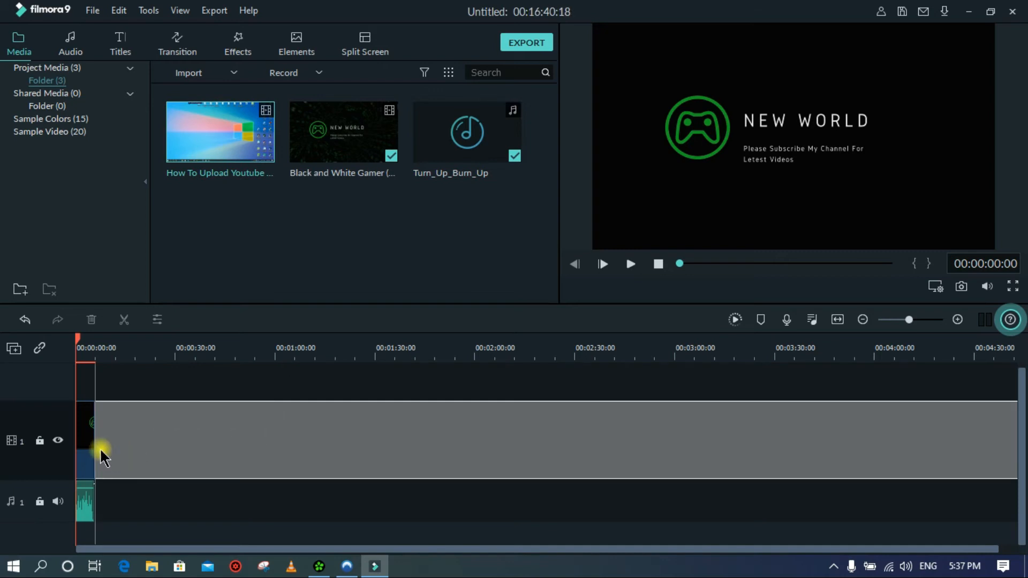
left_click_drag(102, 458, 119, 448)
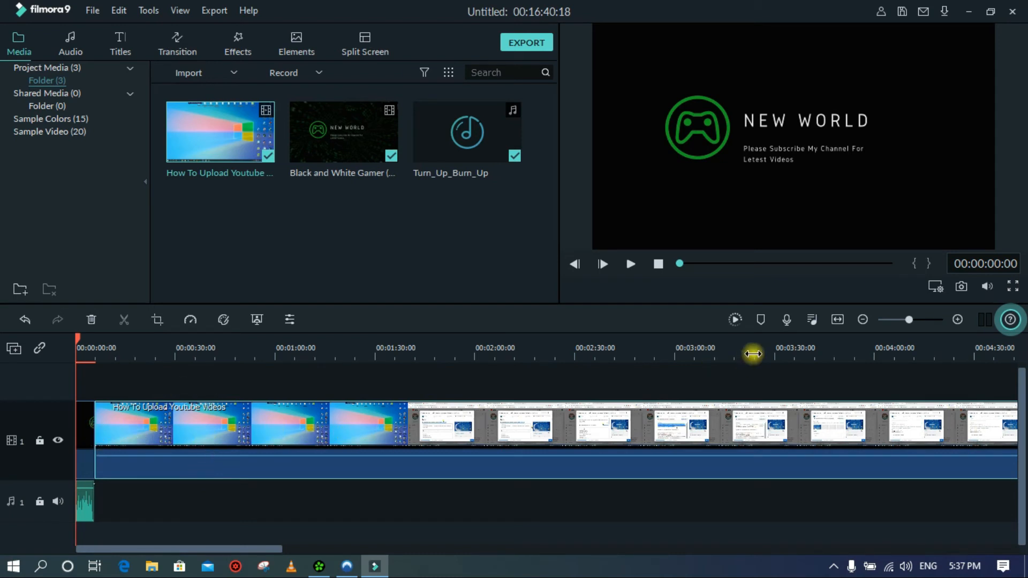
Step: Zoom the timeline in and out, and fit the whole project into the timeline view
left_click(957, 322)
left_click(957, 321)
left_click(957, 322)
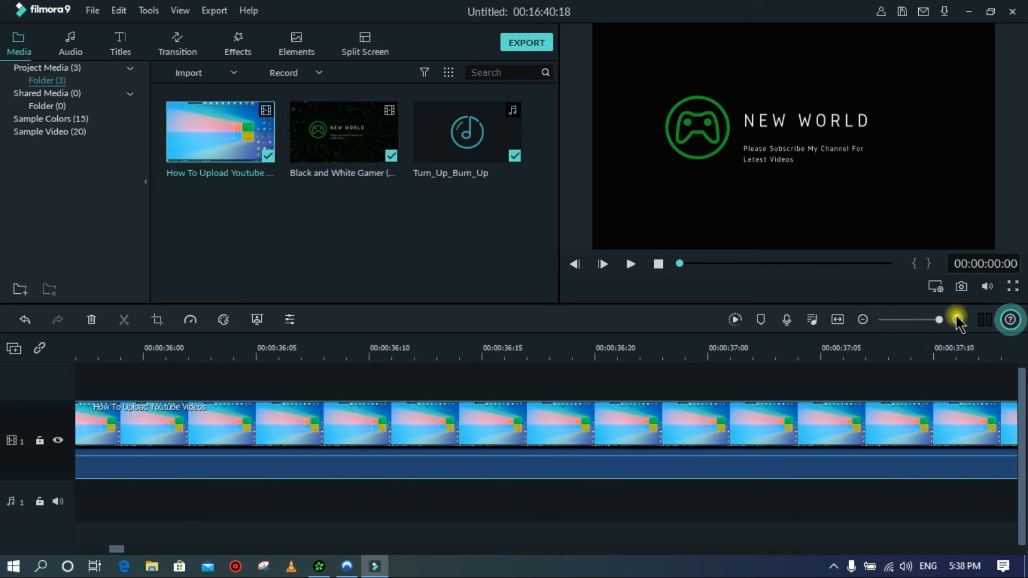
left_click(864, 321)
left_click(864, 321)
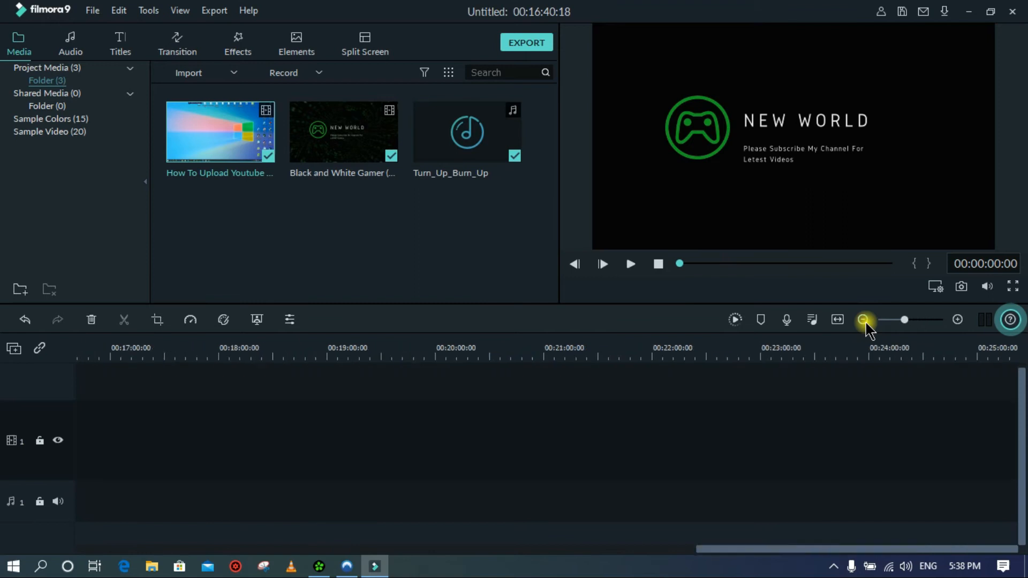
left_click(864, 321)
left_click(864, 321)
left_click(864, 321)
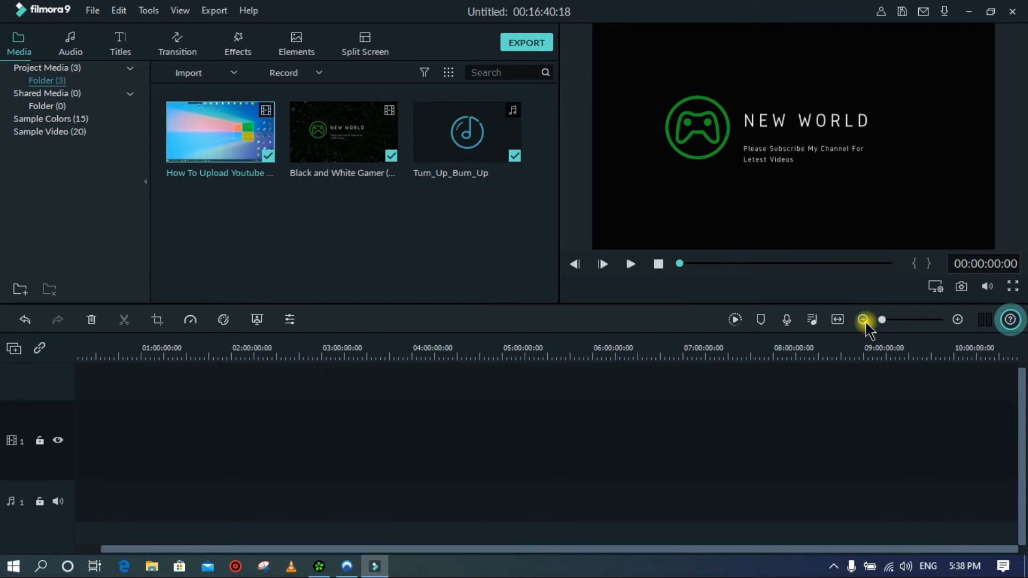
left_click(958, 320)
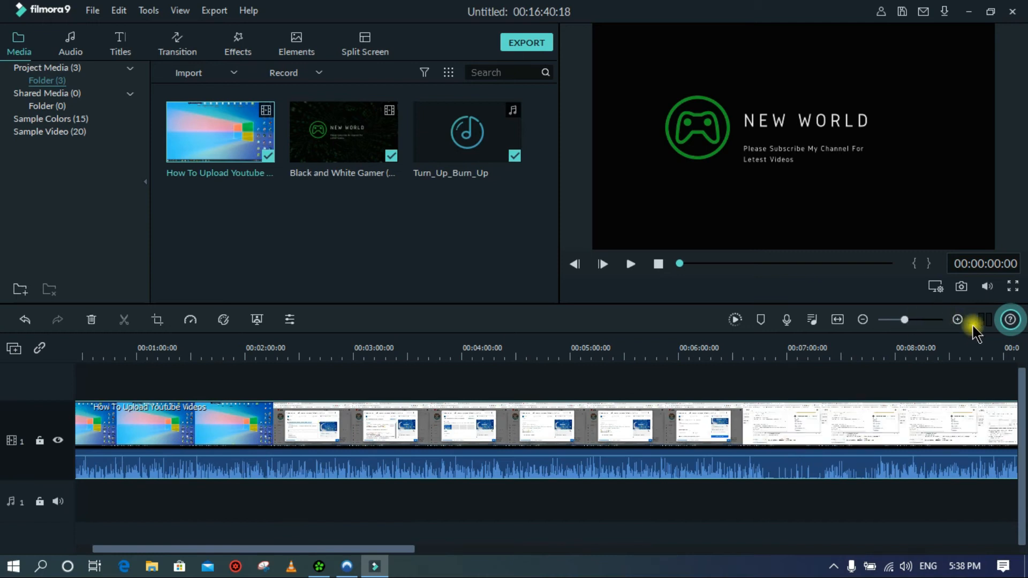
left_click(838, 320)
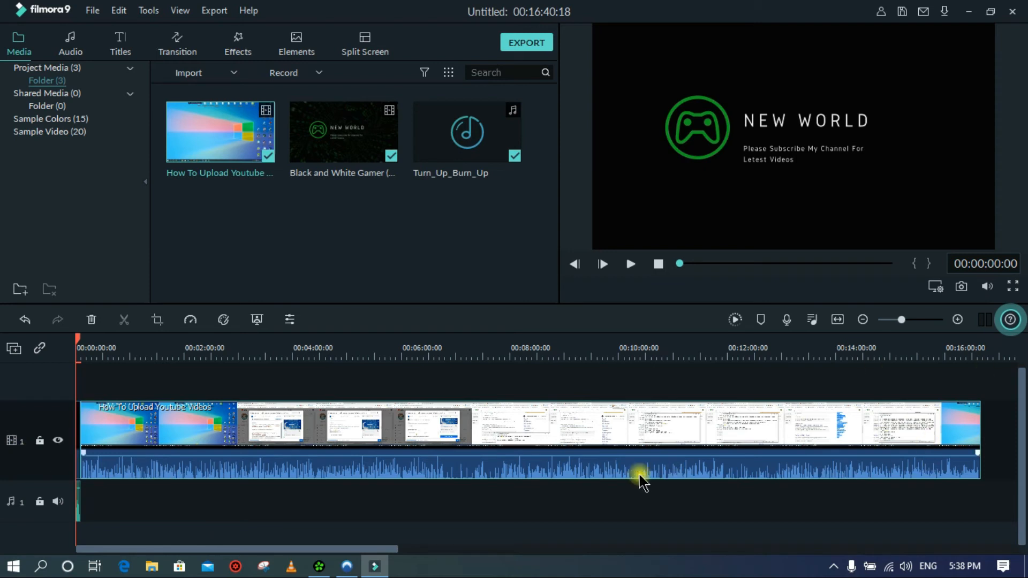
Step: Raise the audio volume of the How To Upload Youtube Videos clip directly on the timeline
mouse_move(582, 454)
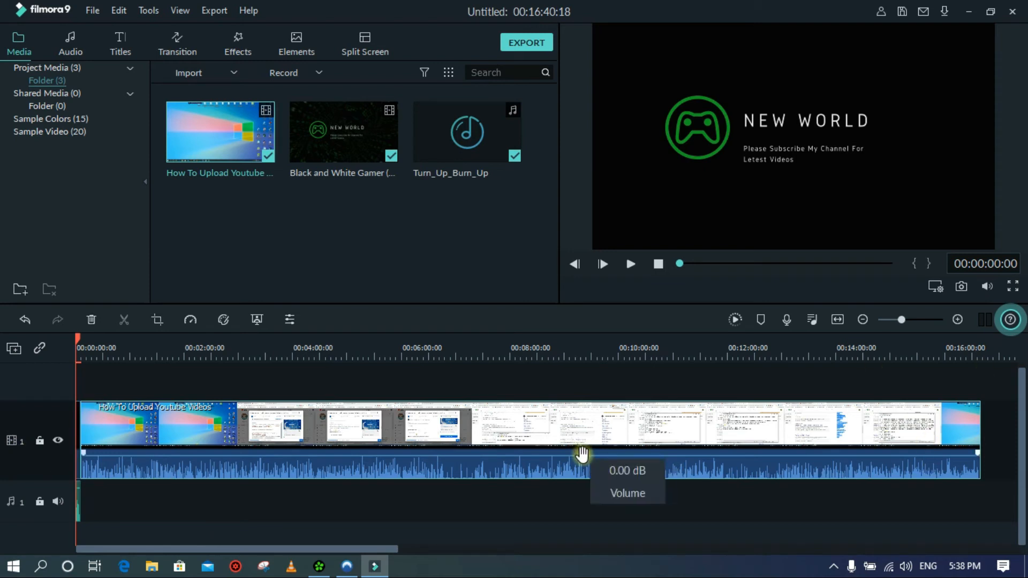
left_click_drag(582, 454, 571, 403)
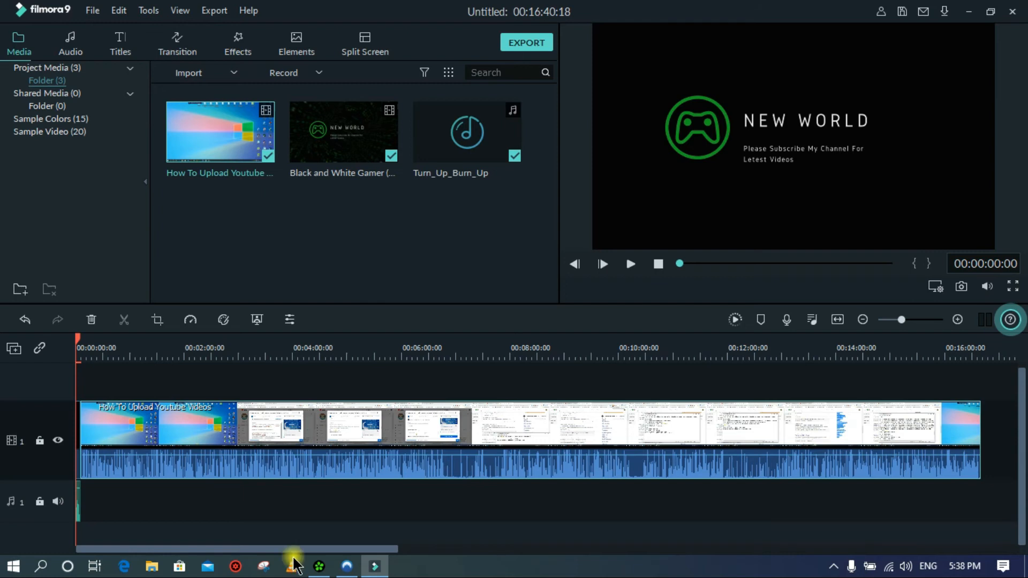
left_click_drag(294, 550, 201, 552)
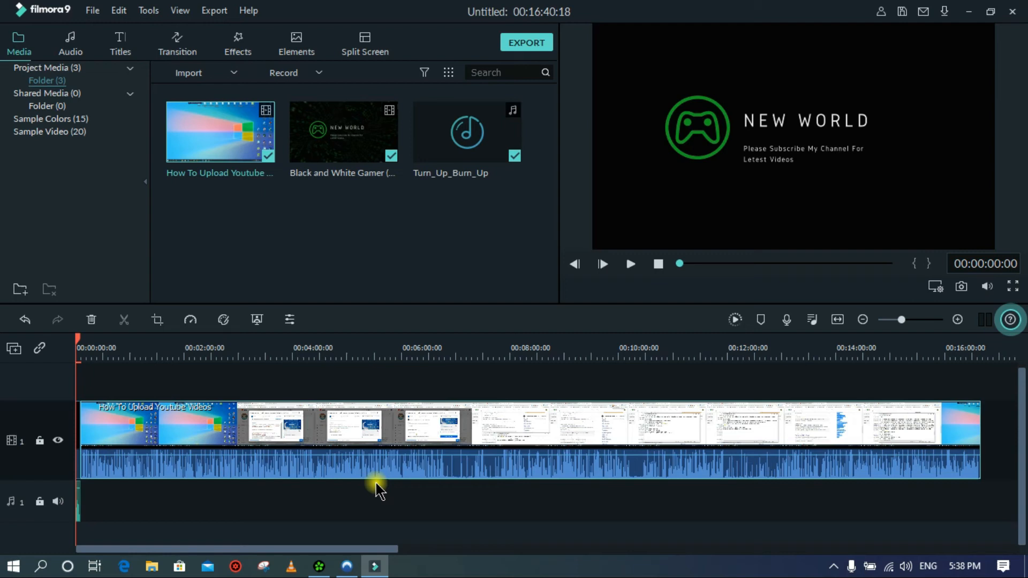
Step: Split the How To Upload Youtube Videos clip at 00:02:59:13 and insert the Black and White Gamer intro clip between the two parts
left_click_drag(78, 343, 237, 347)
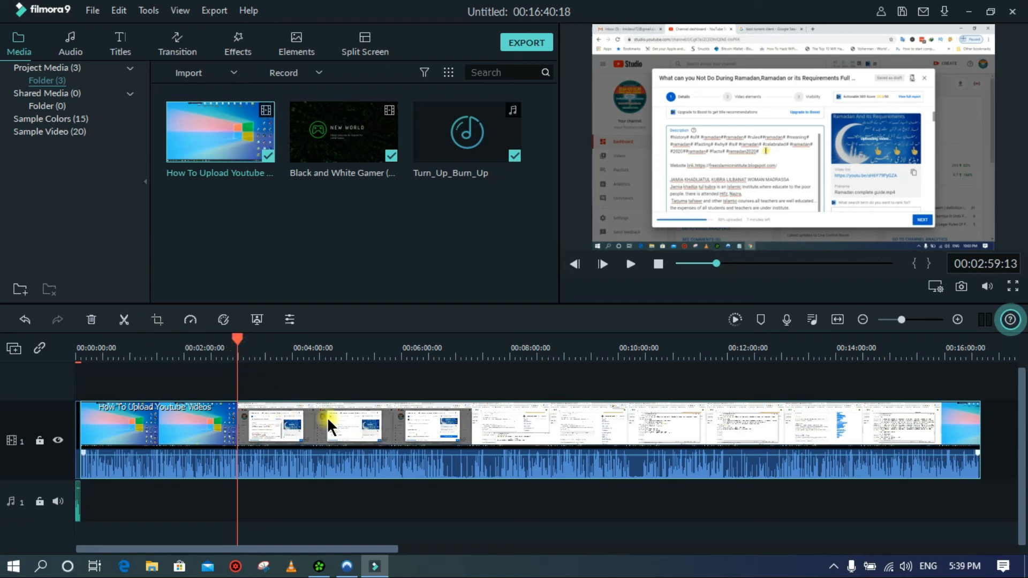
left_click(124, 319)
left_click_drag(309, 435, 424, 431)
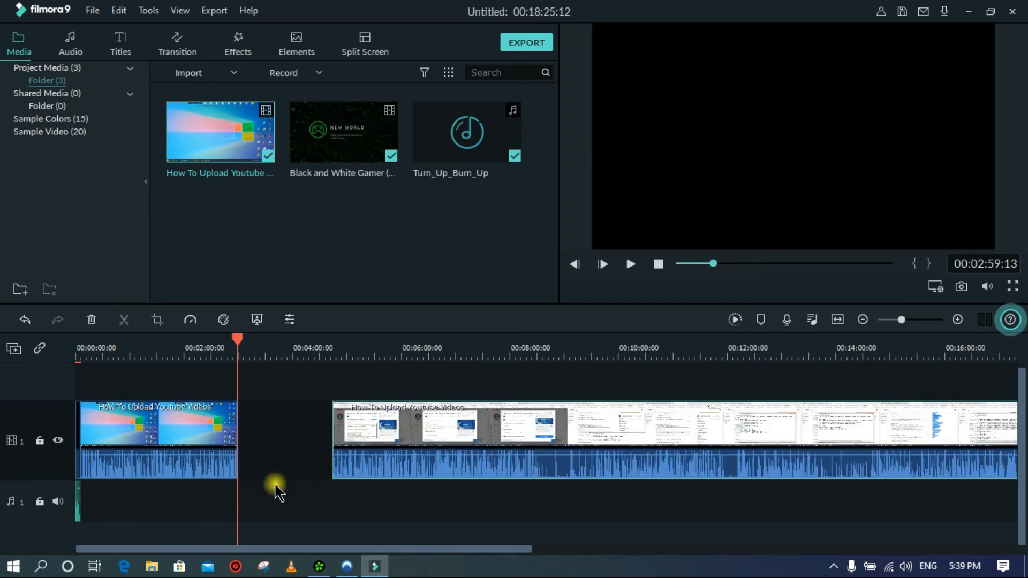
left_click(343, 150)
left_click_drag(246, 445, 240, 446)
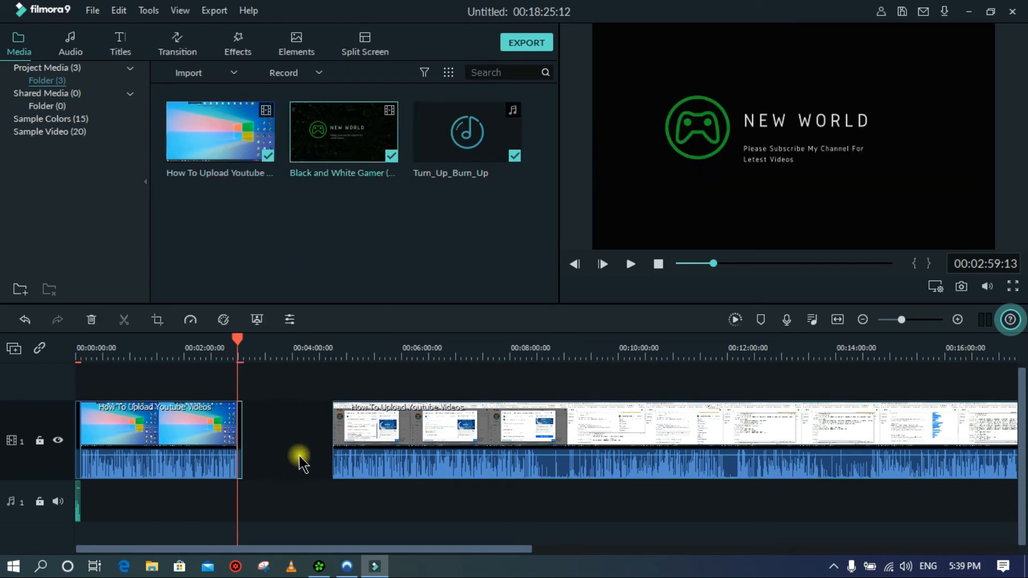
Step: Delete the intro clip inserted at the split and move the second part back against the first part
right_click(241, 436)
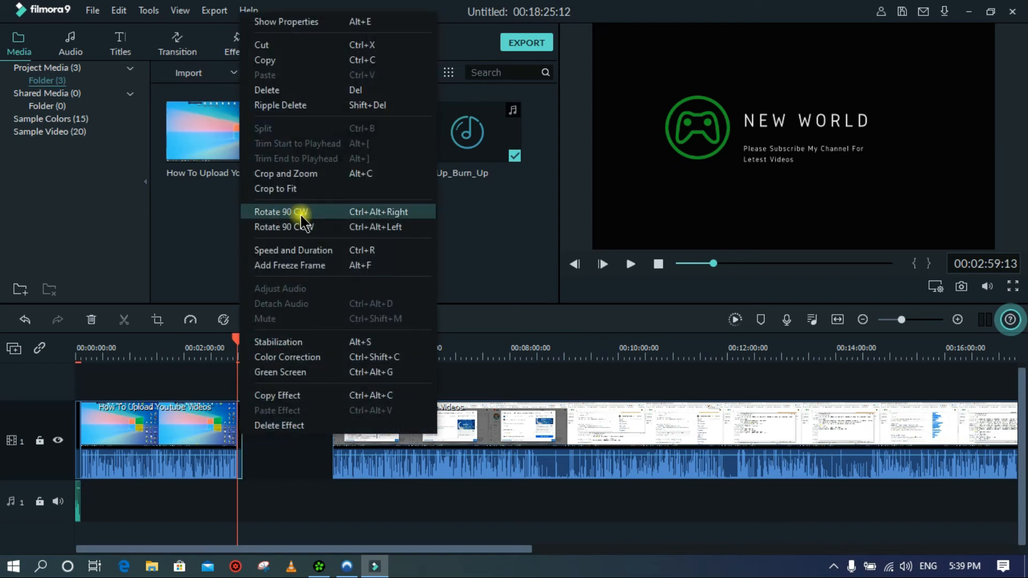
left_click(298, 90)
left_click_drag(438, 424, 362, 423)
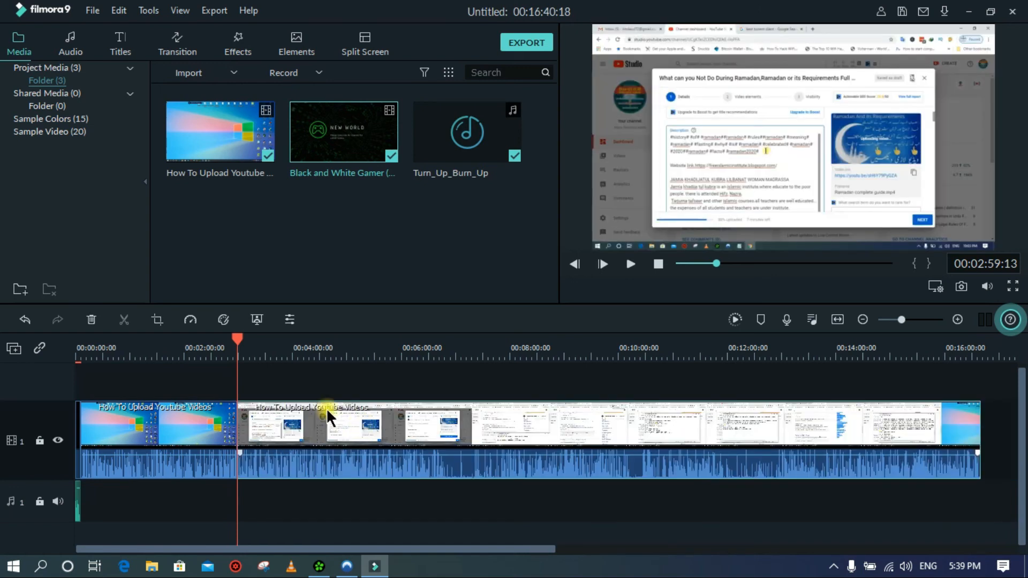
left_click(237, 43)
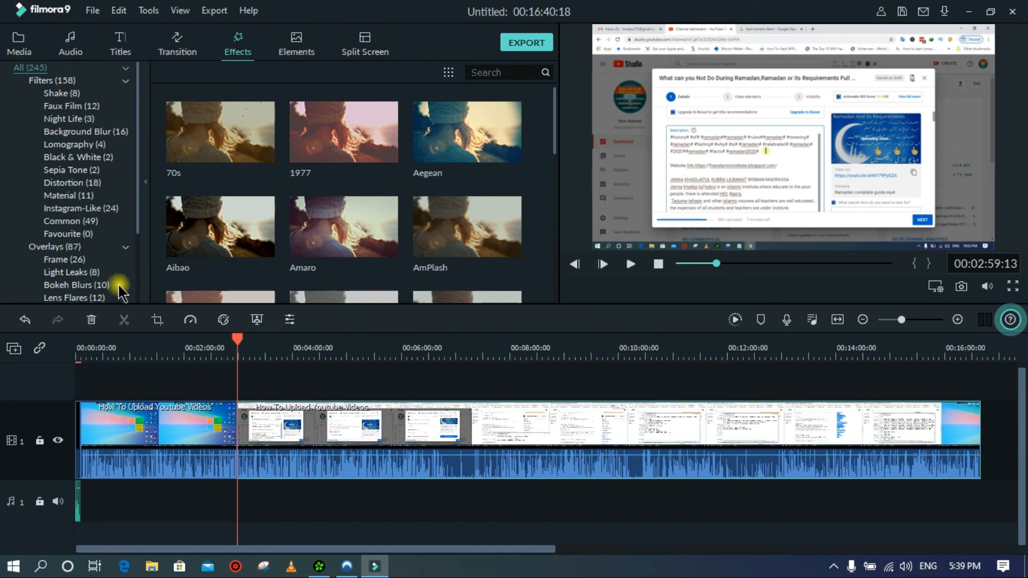
left_click(19, 43)
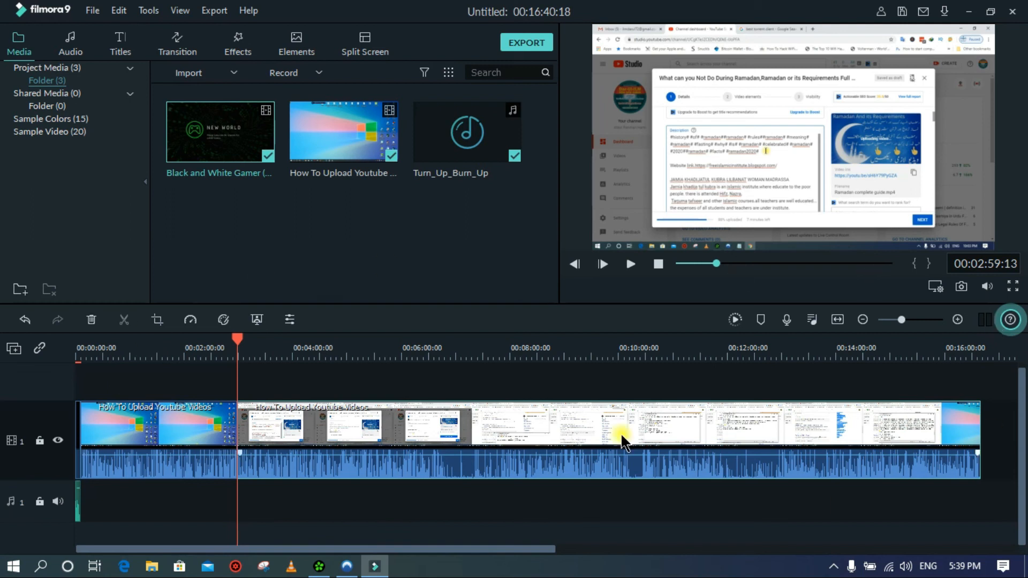
Step: Ripple delete both parts of the split How To Upload Youtube Videos clip from video track 1
mouse_move(438, 457)
right_click(403, 427)
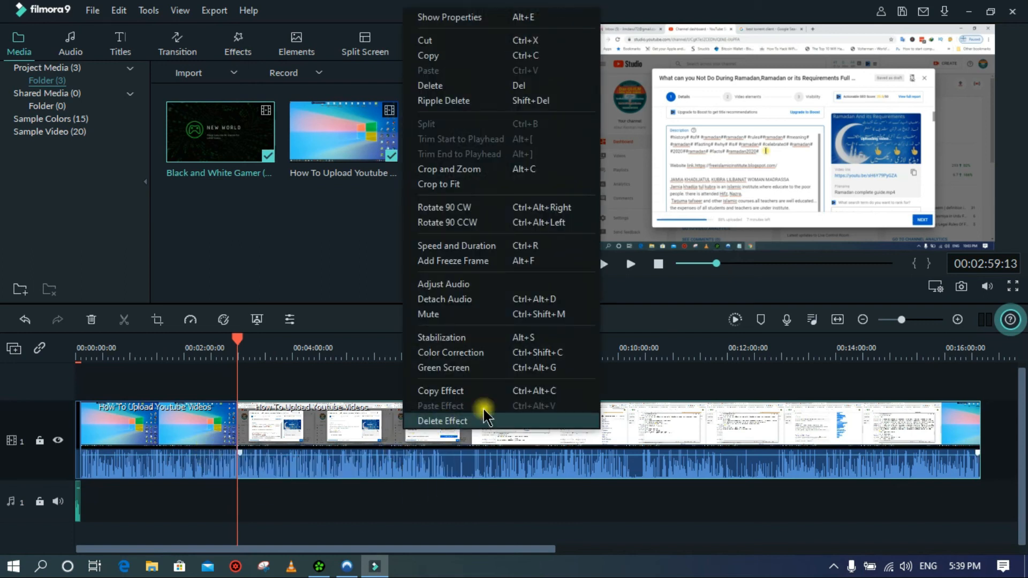
left_click(471, 101)
right_click(178, 424)
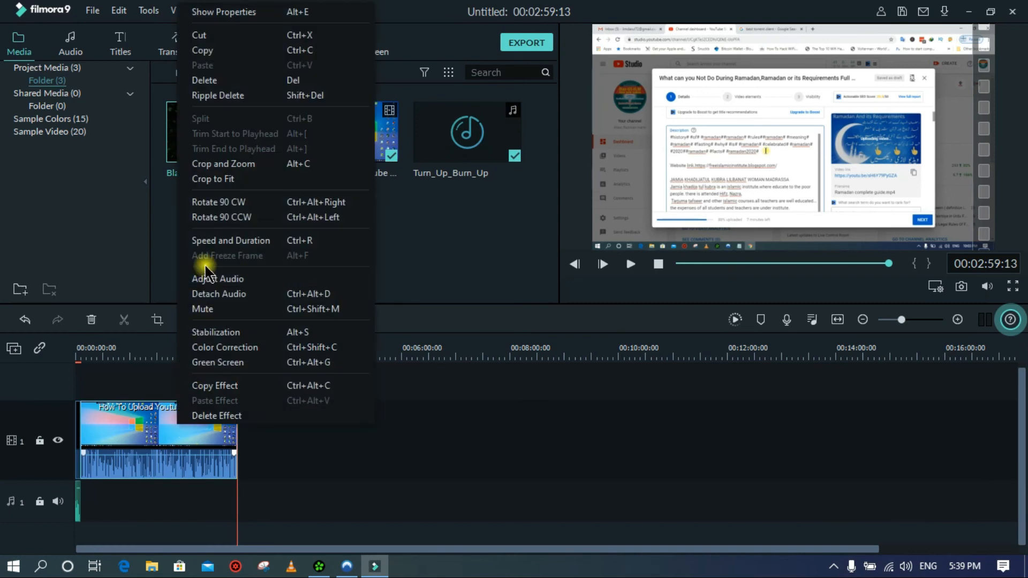
left_click(208, 92)
Step: Place the uncut How To Upload Youtube Videos clip after the intro on video track 1 and raise its volume to 6.00 dB
left_click_drag(311, 189, 85, 476)
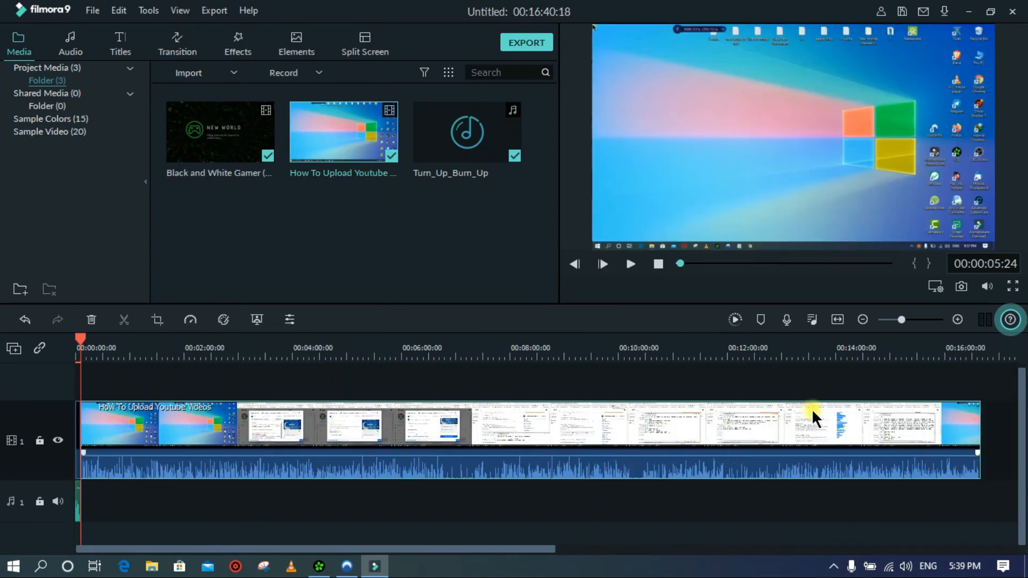
left_click_drag(375, 453, 383, 374)
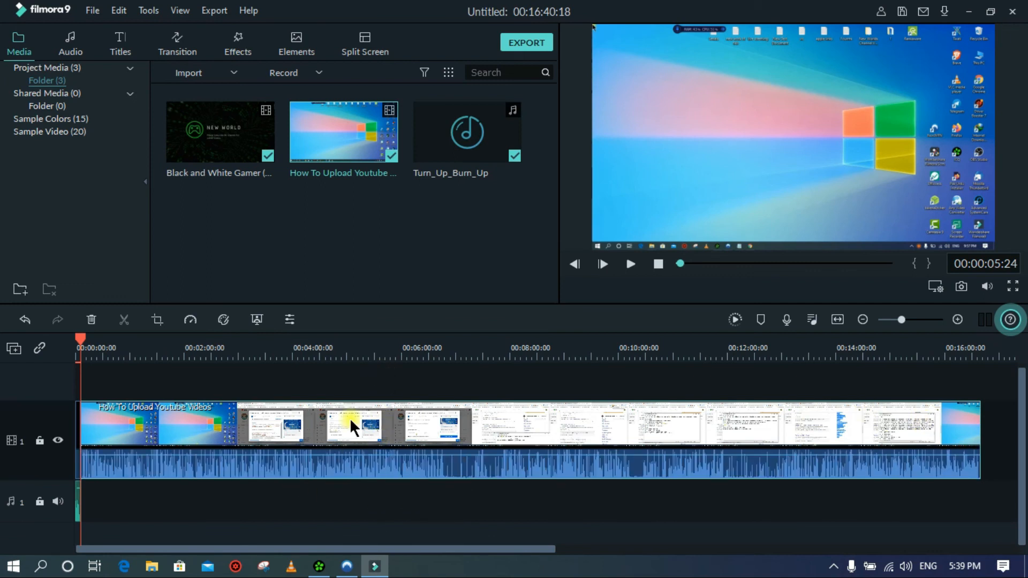
Step: Adjust the main clip's audio to remove background noise with the denoise level set to Strong, and apply the change
right_click(329, 460)
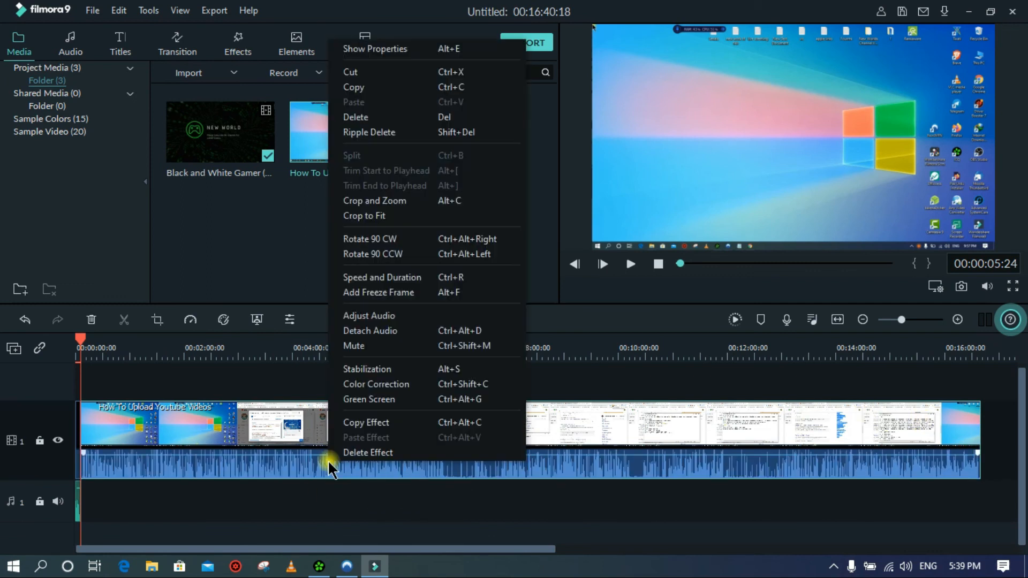
left_click(372, 317)
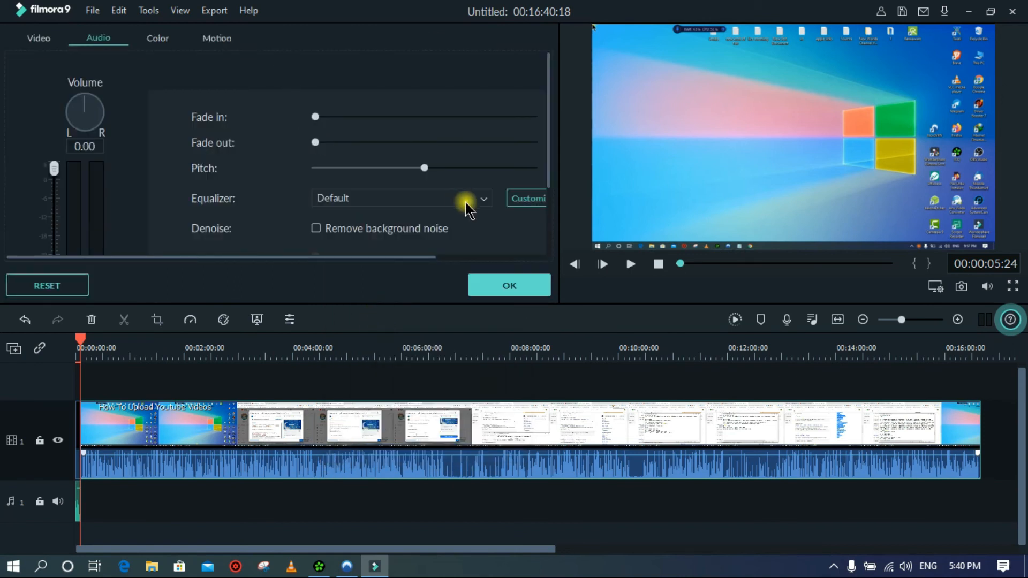
scroll(547, 138, "down", 2)
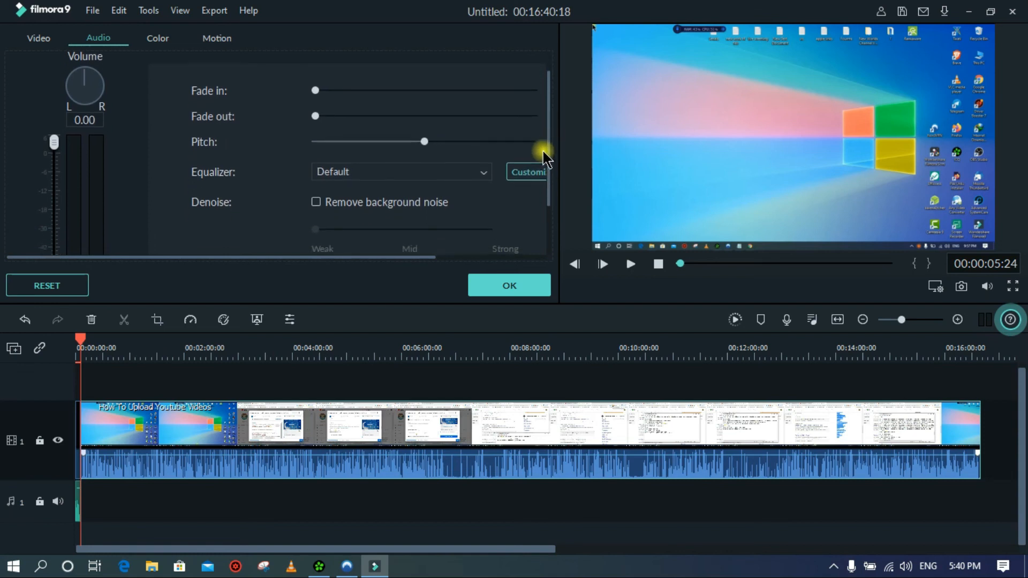
left_click(322, 200)
left_click(419, 236)
left_click(491, 233)
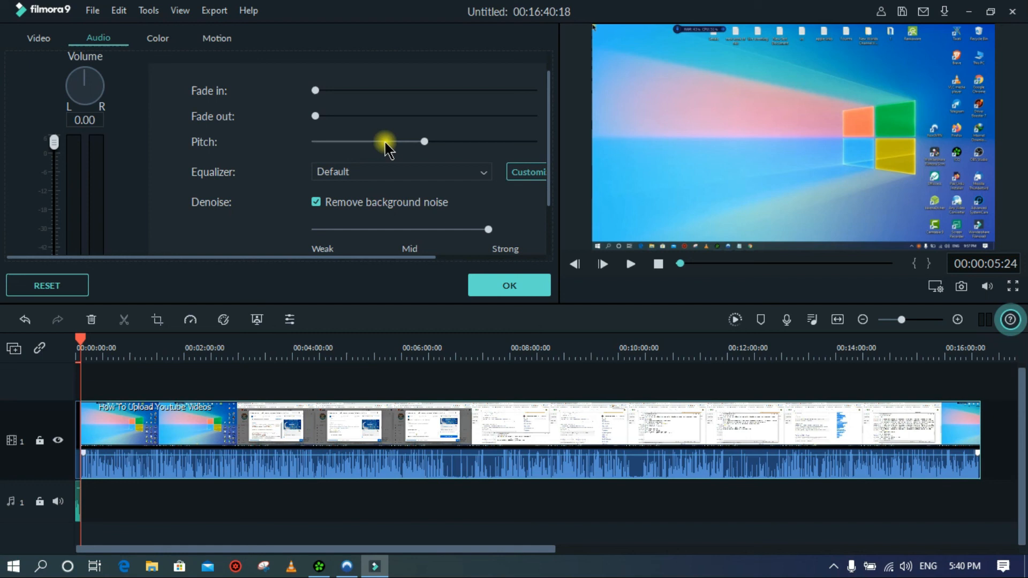
left_click(386, 142)
left_click(512, 289)
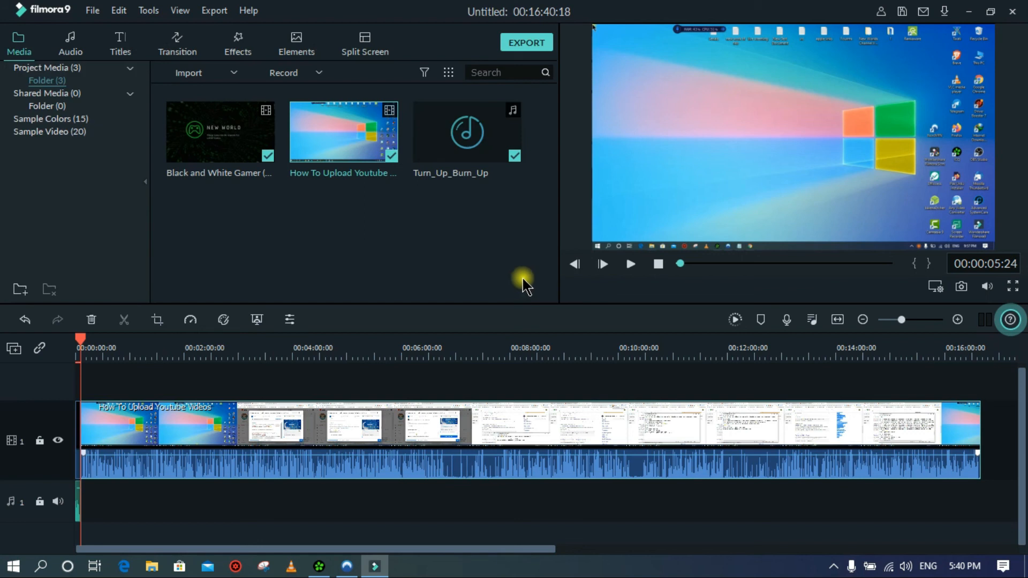
Step: Check the main clip's volume level and play back its first seconds from 00:00:05:24
mouse_move(351, 458)
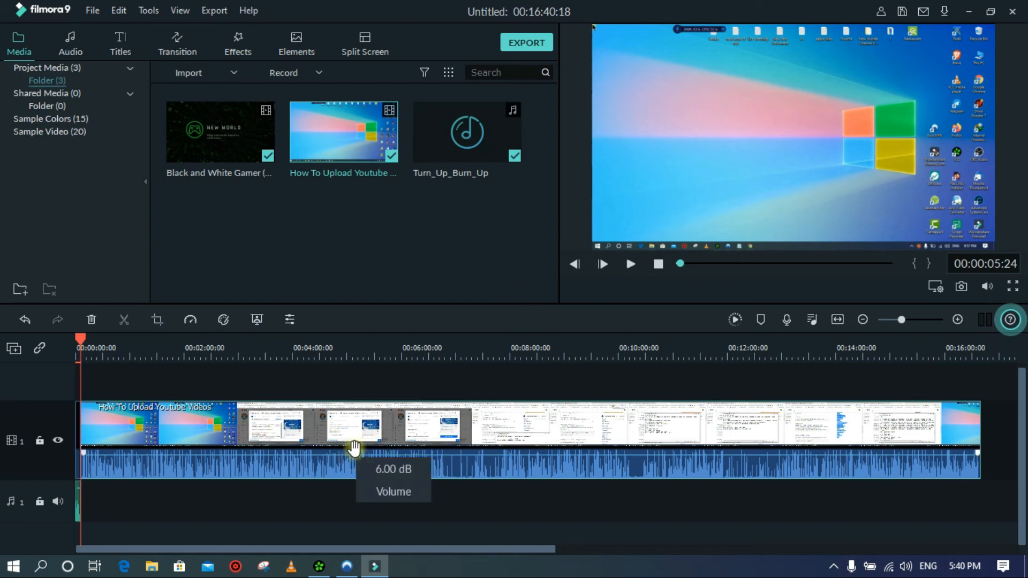
left_click(631, 264)
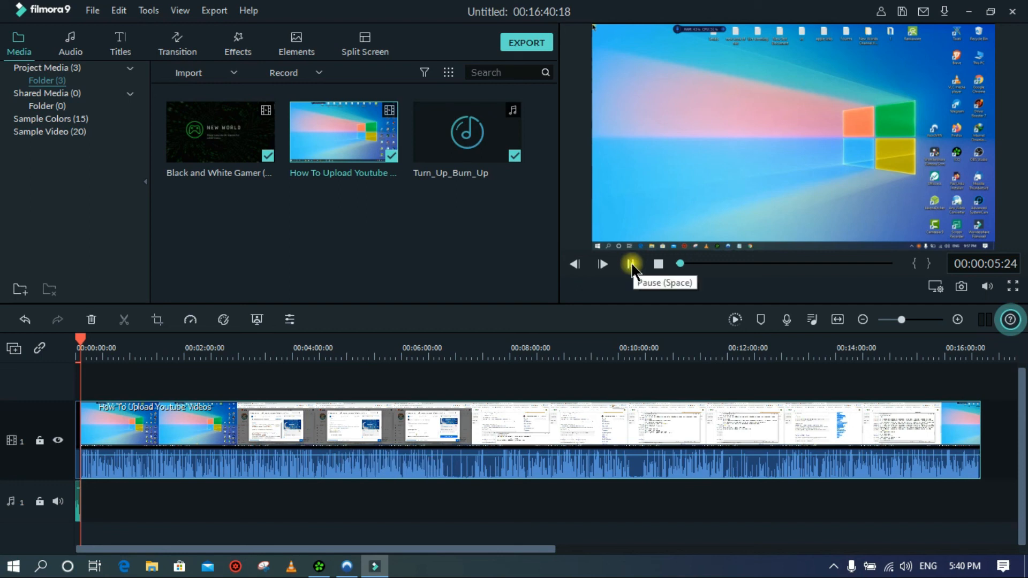
left_click(632, 264)
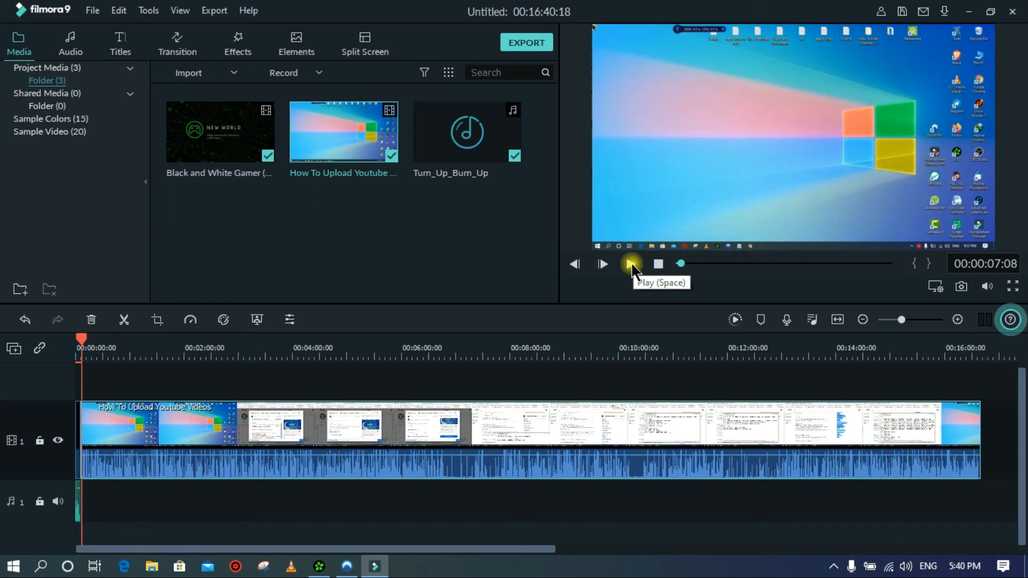